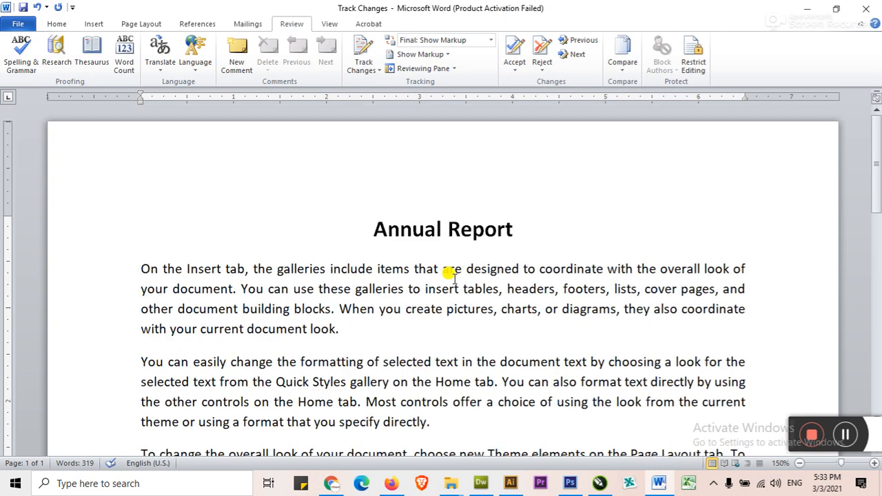
Look through the Annual Report document from its title down to the last paragraph.
{"action": "left_click_drag", "start_coordinate": [348, 214], "coordinate": [470, 227]}
{"action": "scroll", "coordinate": [450, 276], "scroll_direction": "down", "scroll_amount": 3}
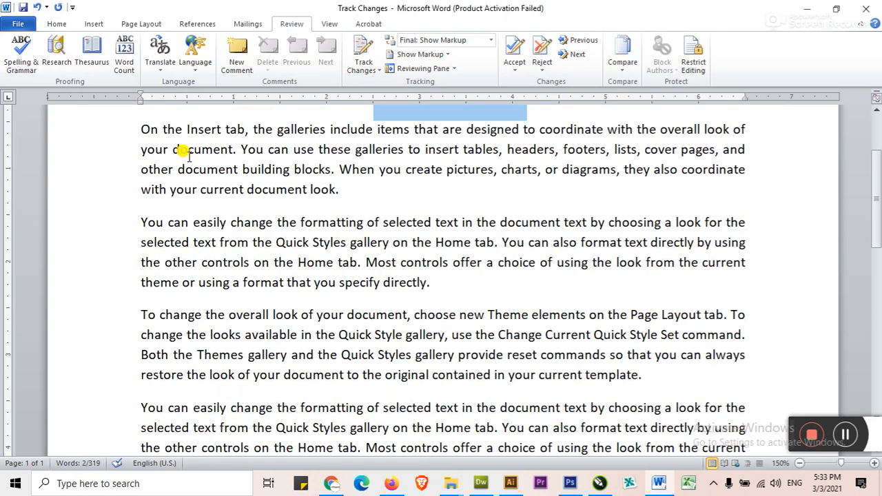
{"action": "left_click_drag", "start_coordinate": [188, 158], "coordinate": [320, 380]}
{"action": "scroll", "coordinate": [331, 373], "scroll_direction": "down", "scroll_amount": 5}
{"action": "left_click", "coordinate": [393, 284]}
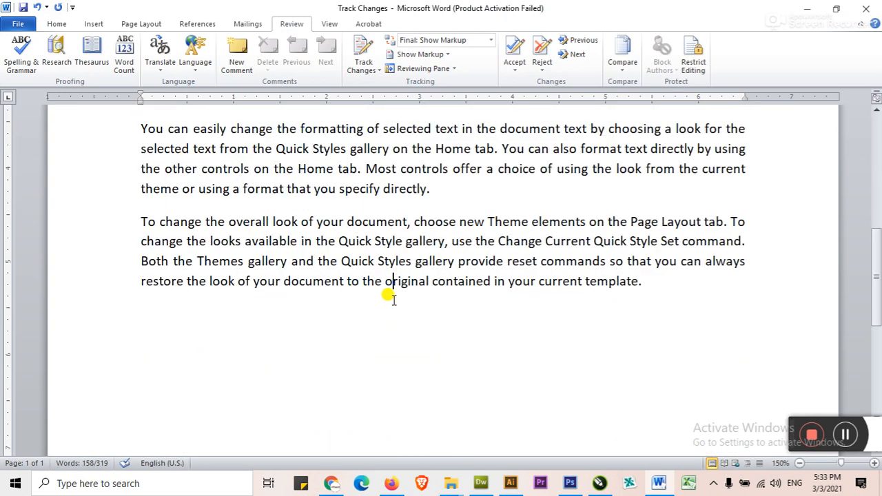
{"action": "type", "text": "You can easily change the formatting of selected text in the document text by choosing a look for the selected text from the Quick Styles gallery on the Home tab. You can also format text directly by using the other controls on the Home tab. Most controls offer a choice of using the look from the current theme or using a format that you specify directly. To change the overall look of your document, choose new Theme elements on the Page Layout tab. To change the looks available in the Quick Style gallery, use the Change Current Quick Style Set command. Both the Themes gallery and the Quick Styles gallery provide reset commands so that you can always restore the look of your document to the original contained in your current template."}
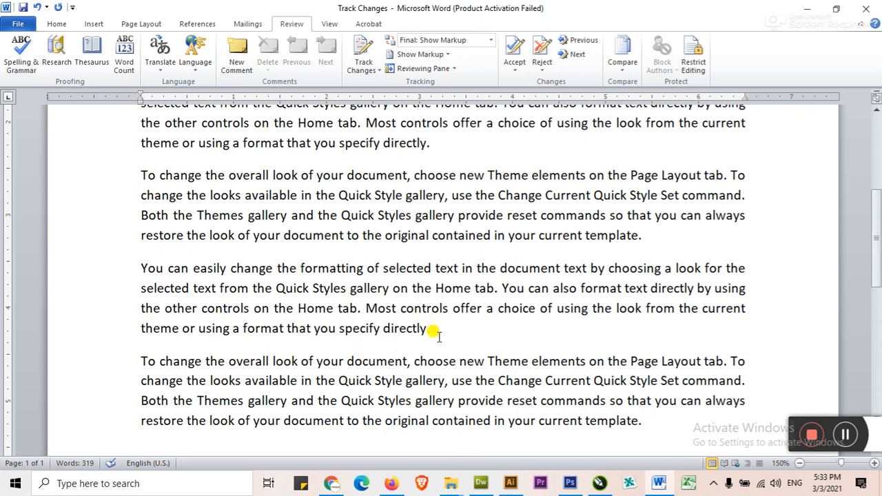
Switch to File Explorer, select the document in the Track Changes folder to show the file, and return to Word.
{"action": "left_click", "coordinate": [454, 484]}
{"action": "left_click", "coordinate": [692, 452]}
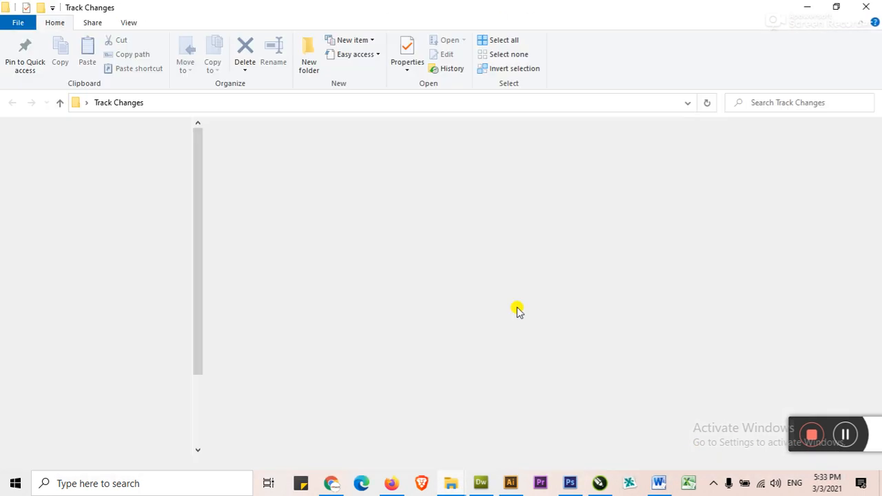
{"action": "right_click", "coordinate": [321, 179]}
{"action": "mouse_move", "coordinate": [483, 191]}
{"action": "left_click", "coordinate": [508, 204]}
{"action": "left_click", "coordinate": [250, 180]}
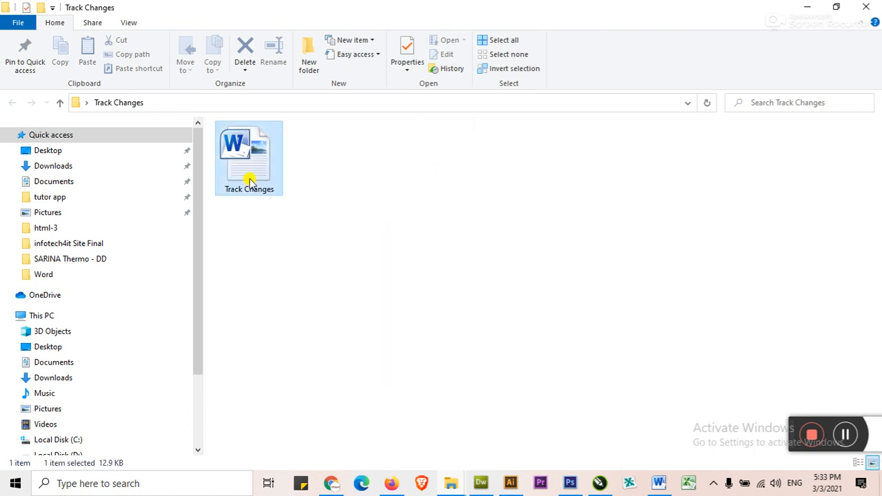
{"action": "left_click", "coordinate": [660, 485]}
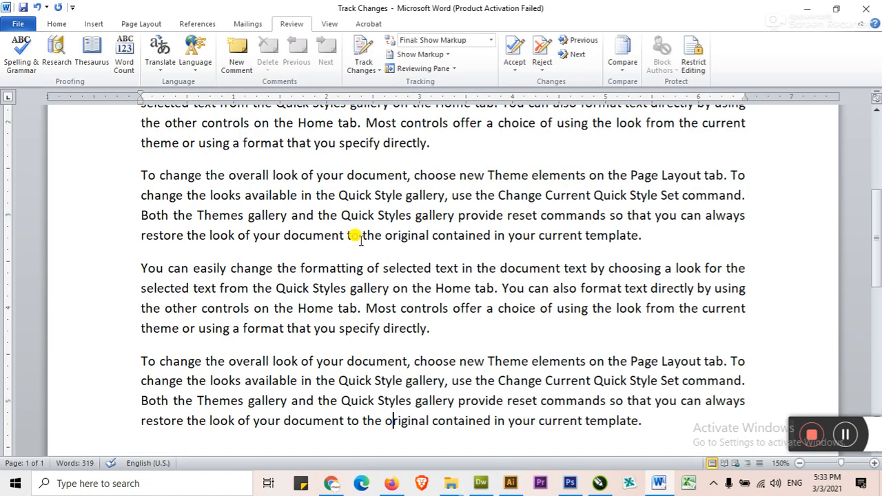
{"action": "scroll", "coordinate": [356, 236], "scroll_direction": "up", "scroll_amount": 10}
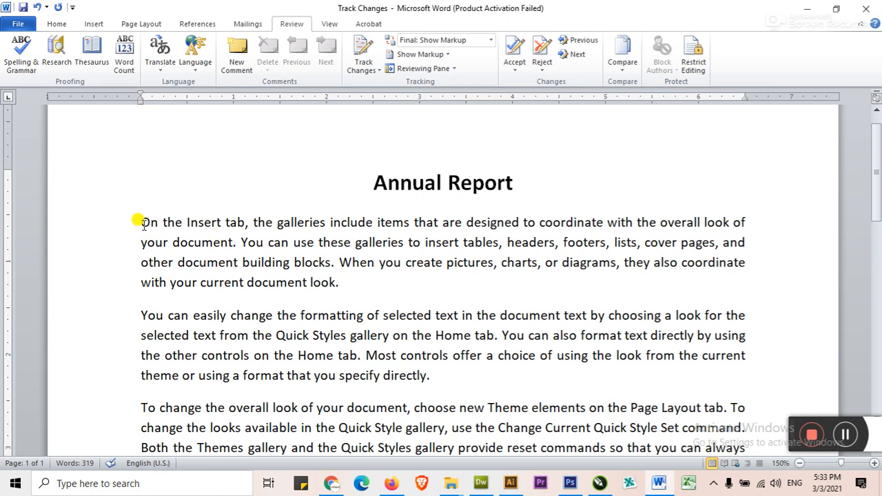
{"action": "scroll", "coordinate": [219, 245], "scroll_direction": "up", "scroll_amount": 1}
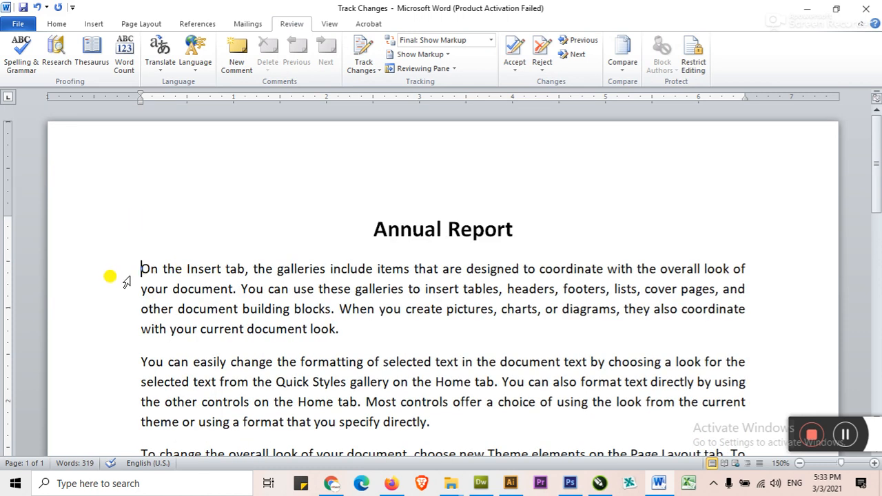
{"action": "left_click_drag", "start_coordinate": [136, 265], "coordinate": [405, 264]}
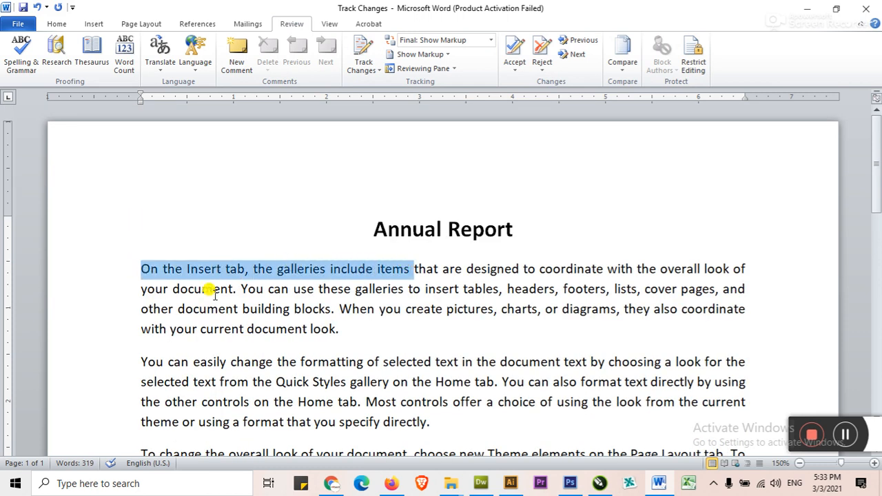
{"action": "left_click_drag", "start_coordinate": [746, 269], "coordinate": [498, 269]}
{"action": "left_click", "coordinate": [390, 308]}
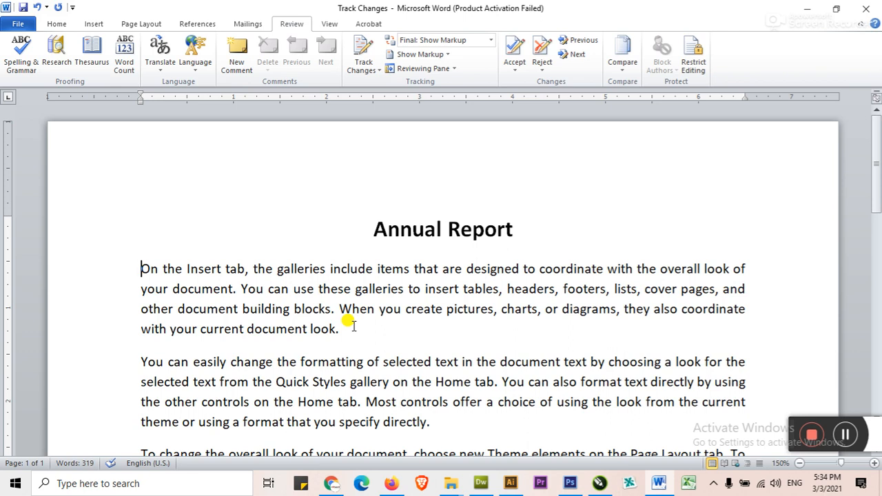
{"action": "left_click", "coordinate": [364, 328]}
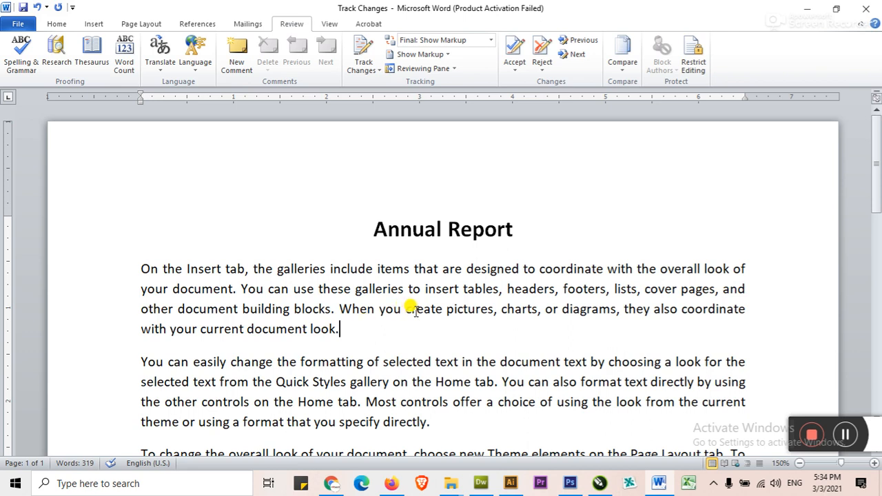
{"action": "left_click", "coordinate": [411, 269]}
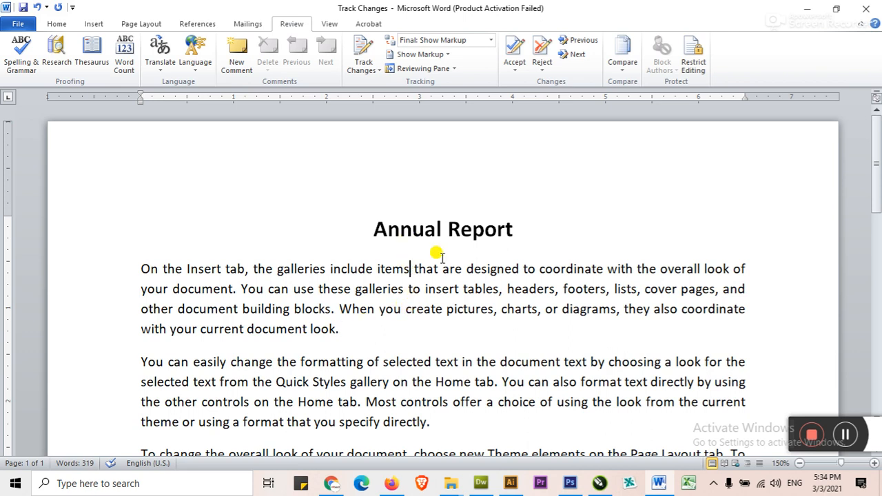
Turn on editing restrictions for the document and allow only tracked changes.
{"action": "left_click", "coordinate": [693, 66]}
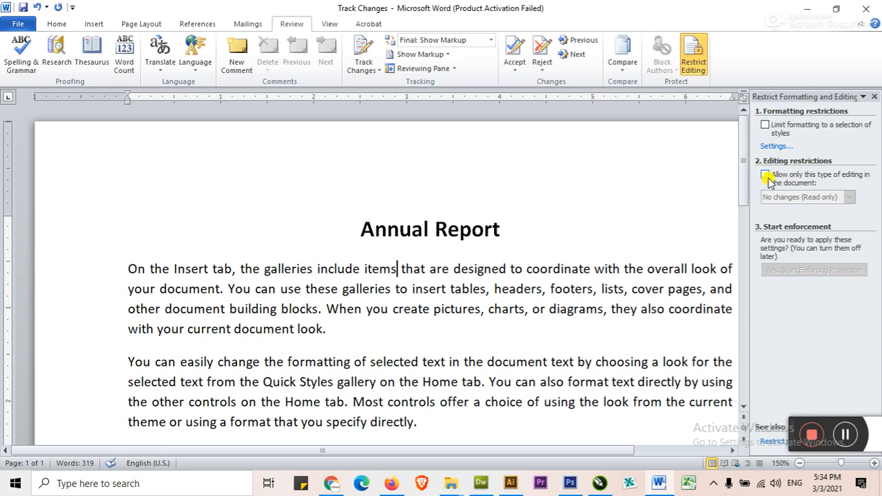
{"action": "left_click", "coordinate": [766, 176]}
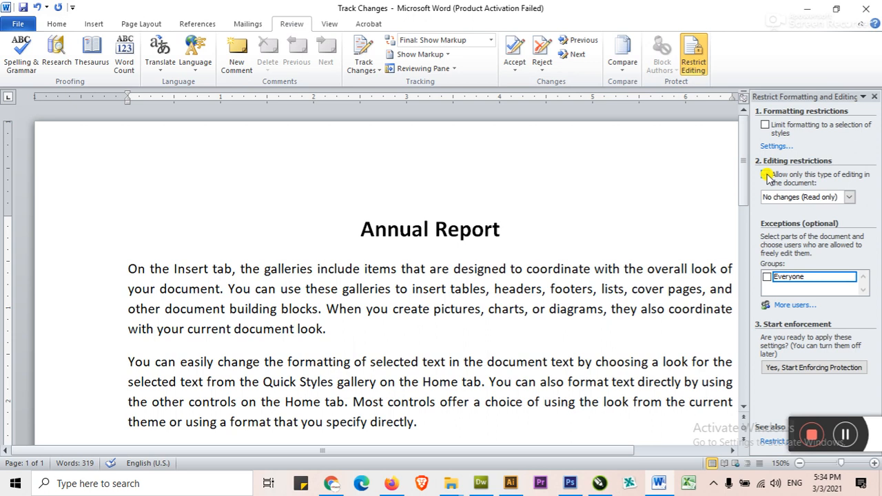
{"action": "left_click", "coordinate": [797, 197]}
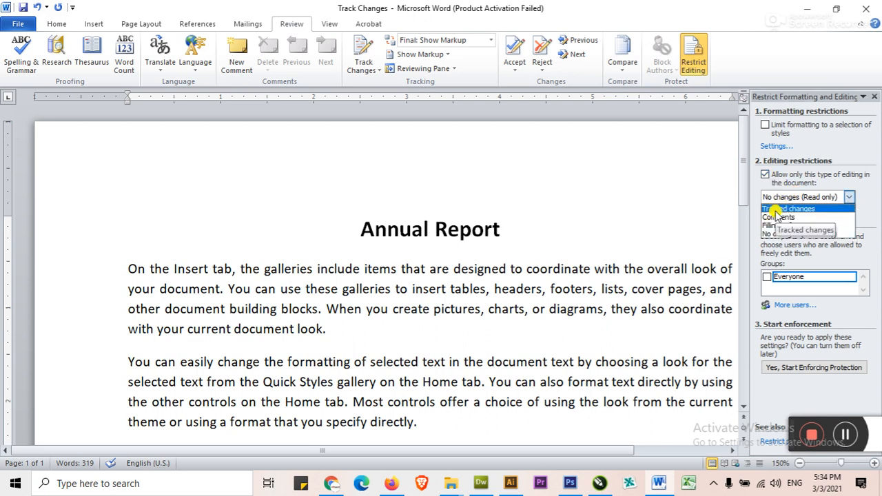
{"action": "left_click", "coordinate": [800, 209]}
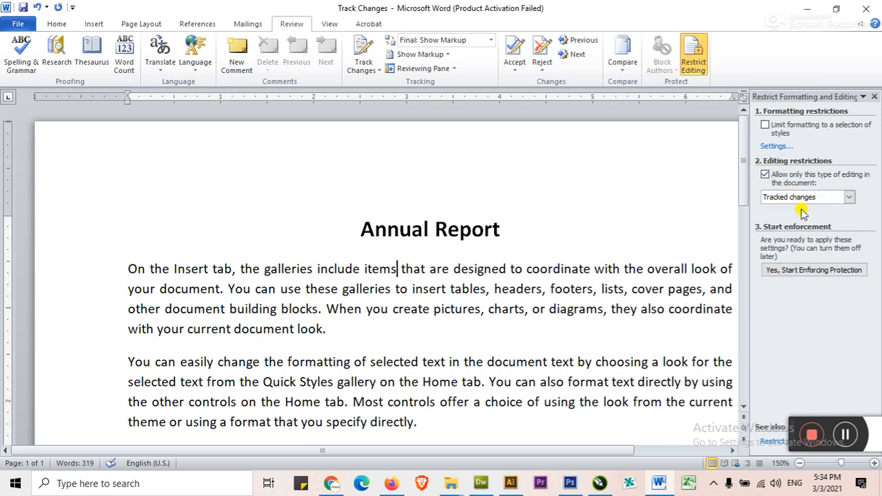
Start enforcing the protection with a password entered and confirmed, and close the restriction settings.
{"action": "left_click", "coordinate": [805, 271]}
{"action": "left_click_drag", "start_coordinate": [466, 169], "coordinate": [542, 164]}
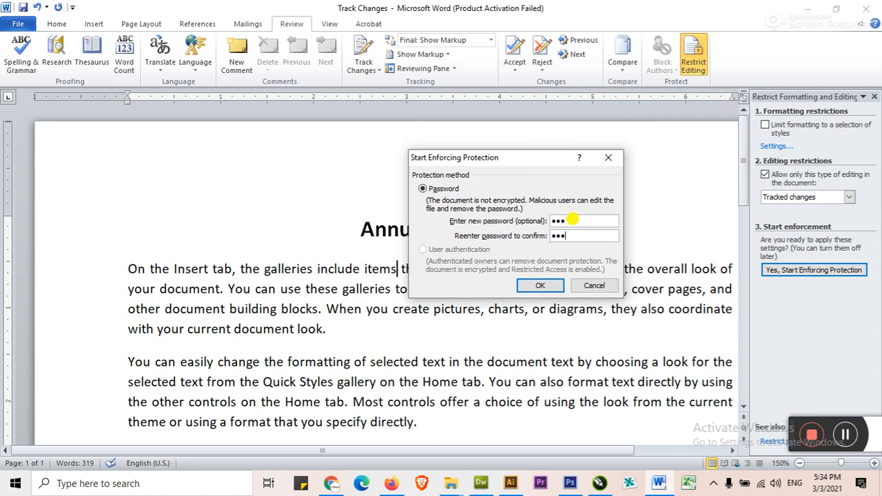
{"action": "left_click", "coordinate": [540, 286]}
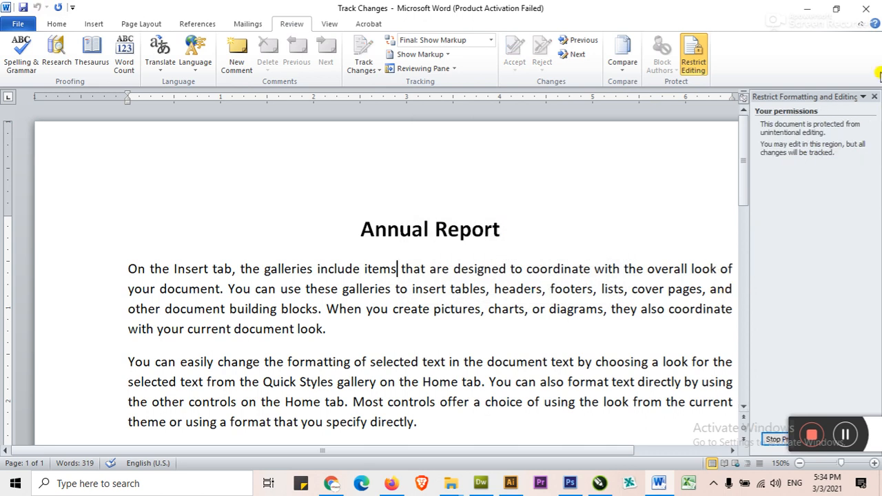
{"action": "left_click", "coordinate": [874, 98]}
{"action": "left_click", "coordinate": [399, 284]}
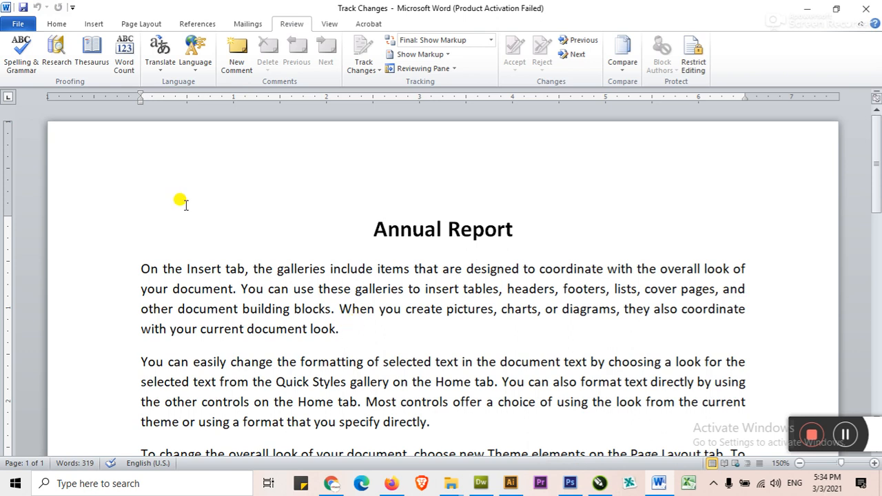
Close the protected document and reopen Track Changes from the recent documents.
{"action": "left_click", "coordinate": [17, 23]}
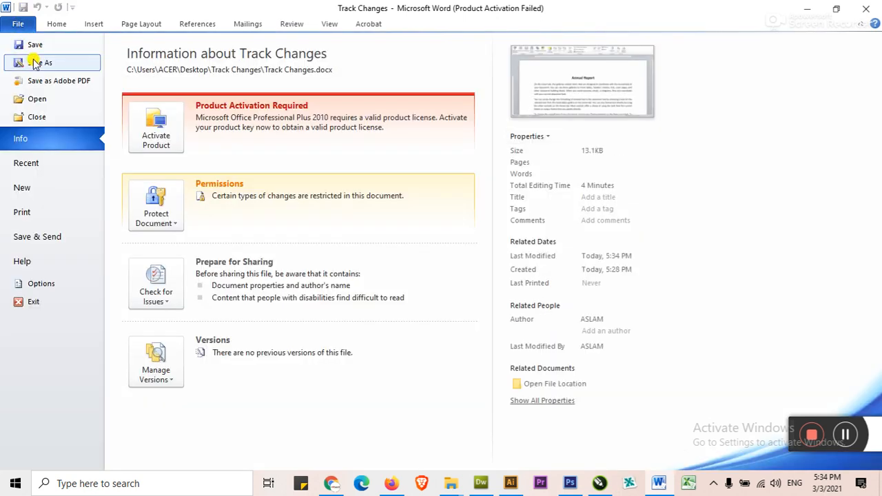
{"action": "left_click", "coordinate": [36, 118]}
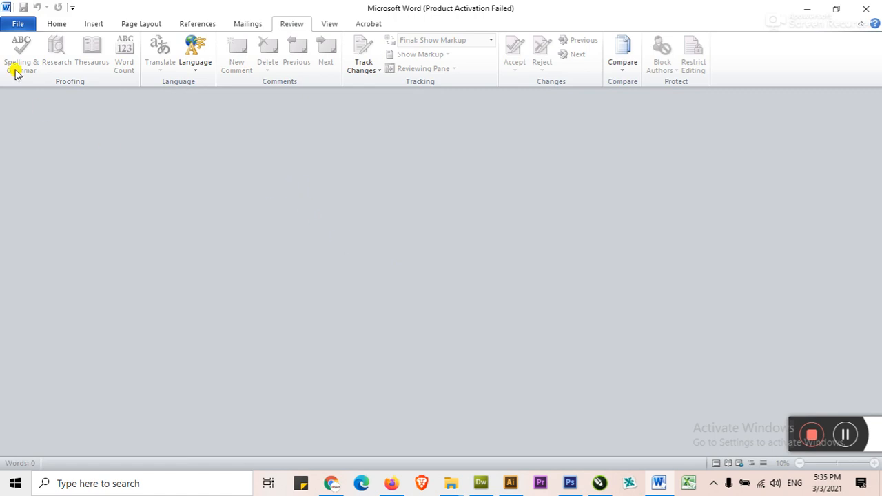
{"action": "left_click", "coordinate": [15, 22]}
{"action": "left_click", "coordinate": [176, 86]}
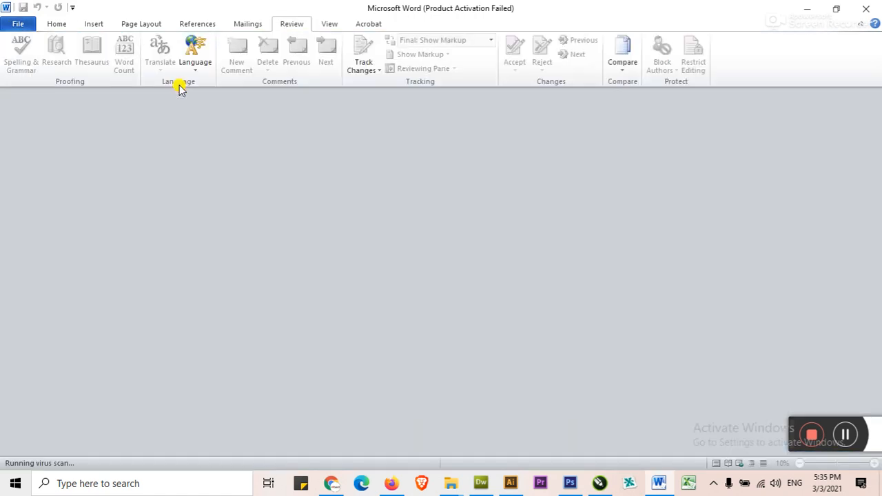
{"action": "scroll", "coordinate": [479, 256], "scroll_direction": "down", "scroll_amount": 5}
{"action": "scroll", "coordinate": [481, 261], "scroll_direction": "up", "scroll_amount": 6}
Make the word "designed" in the first line of the first paragraph bold.
{"action": "left_click", "coordinate": [486, 269]}
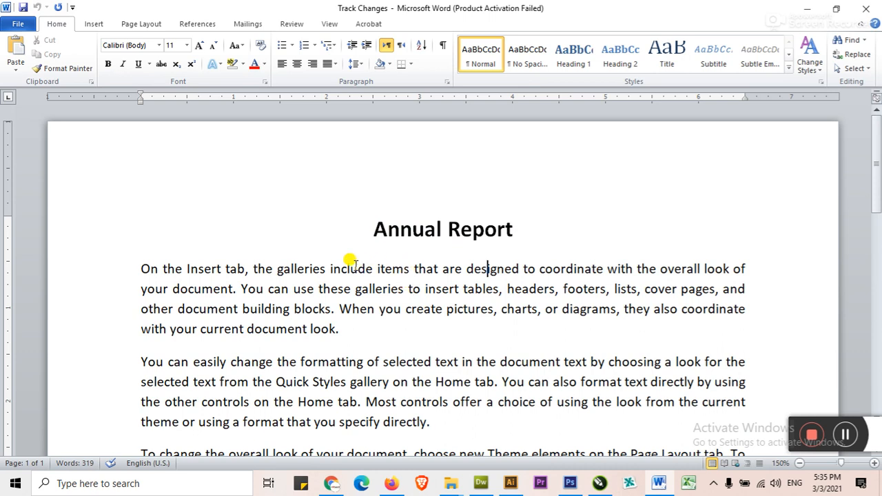
{"action": "double_click", "coordinate": [483, 269]}
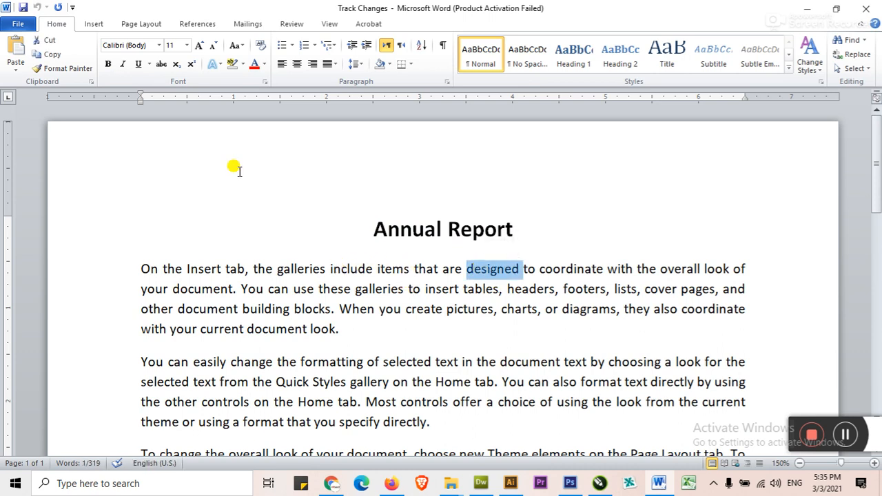
{"action": "left_click", "coordinate": [108, 66]}
{"action": "left_click", "coordinate": [414, 309]}
{"action": "scroll", "coordinate": [431, 313], "scroll_direction": "down", "scroll_amount": 2}
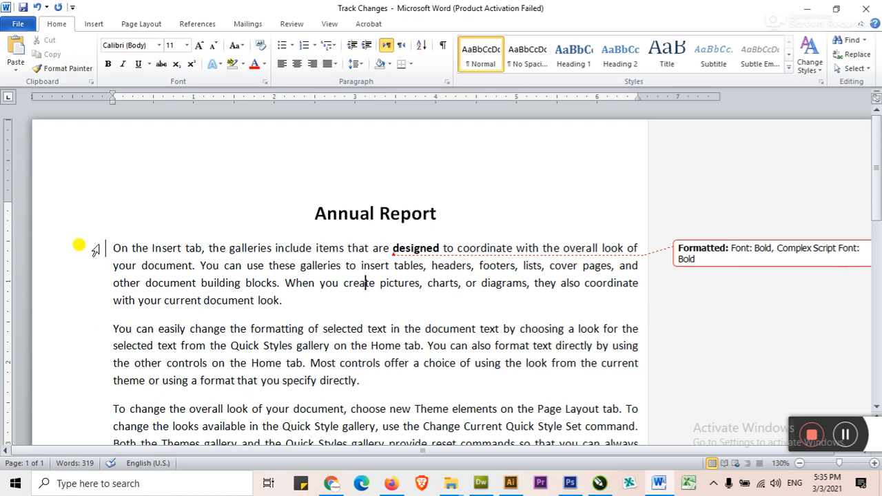
{"action": "left_click_drag", "start_coordinate": [115, 247], "coordinate": [221, 247]}
{"action": "left_click", "coordinate": [214, 261]}
{"action": "left_click_drag", "start_coordinate": [131, 247], "coordinate": [541, 244]}
{"action": "left_click", "coordinate": [290, 248]}
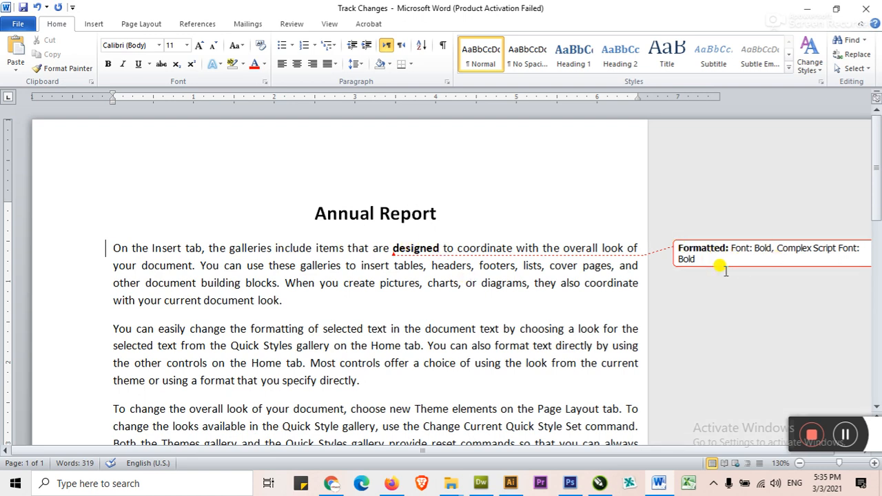
Italicize the word "pictures" and underline the word "look" at the end of the first paragraph.
{"action": "left_click", "coordinate": [693, 451]}
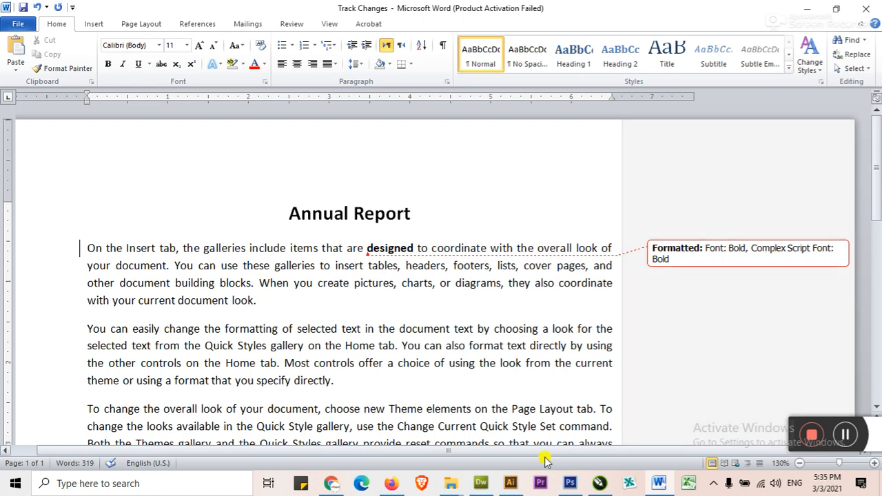
{"action": "double_click", "coordinate": [367, 282]}
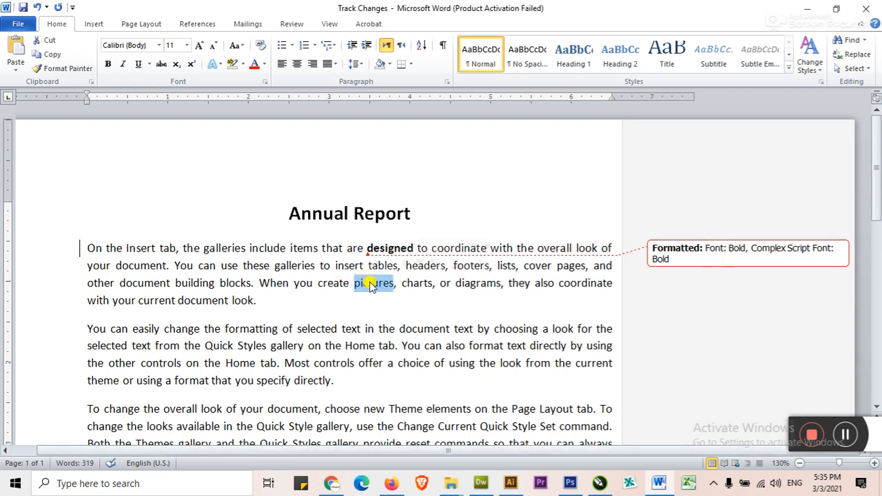
{"action": "left_click", "coordinate": [123, 64]}
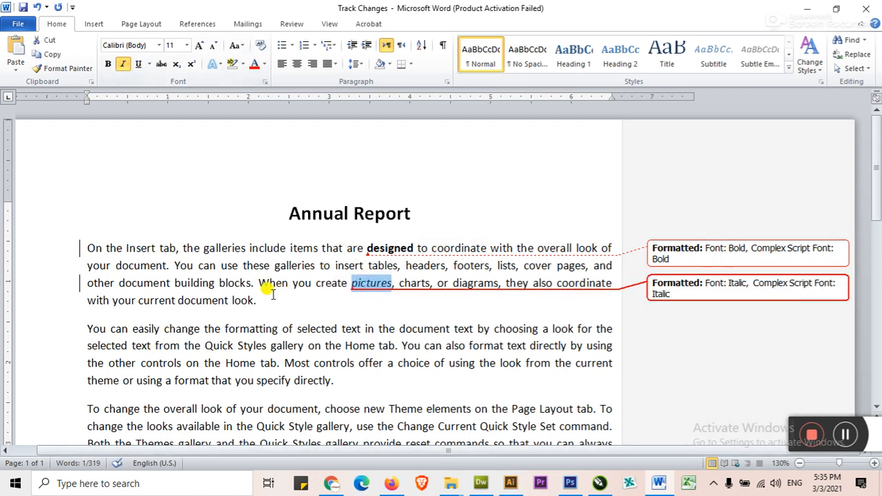
{"action": "double_click", "coordinate": [242, 300]}
{"action": "left_click", "coordinate": [135, 65]}
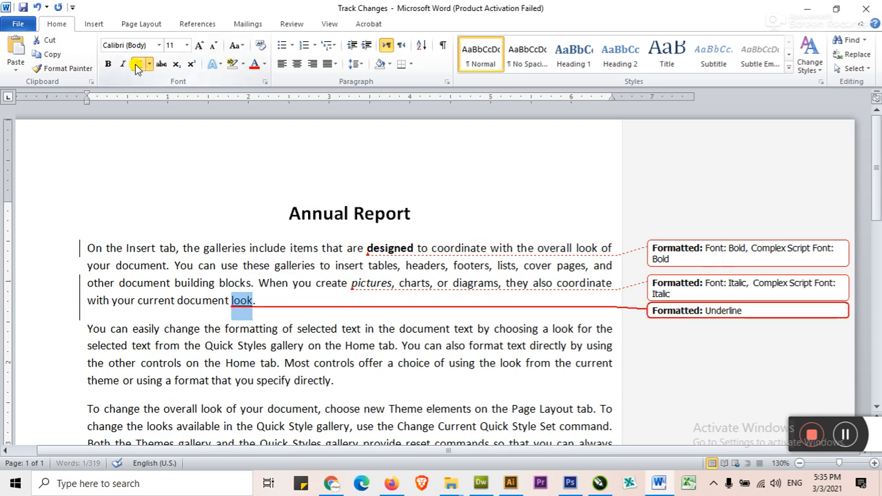
Italicize the word "selected" in the first line of the second paragraph, without keeping any strikethrough on it.
{"action": "double_click", "coordinate": [307, 329]}
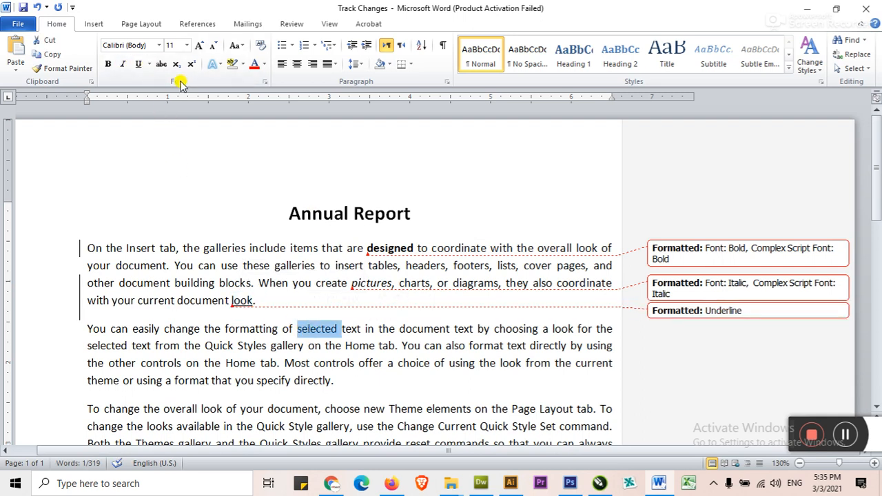
{"action": "left_click", "coordinate": [160, 65]}
{"action": "left_click", "coordinate": [161, 65]}
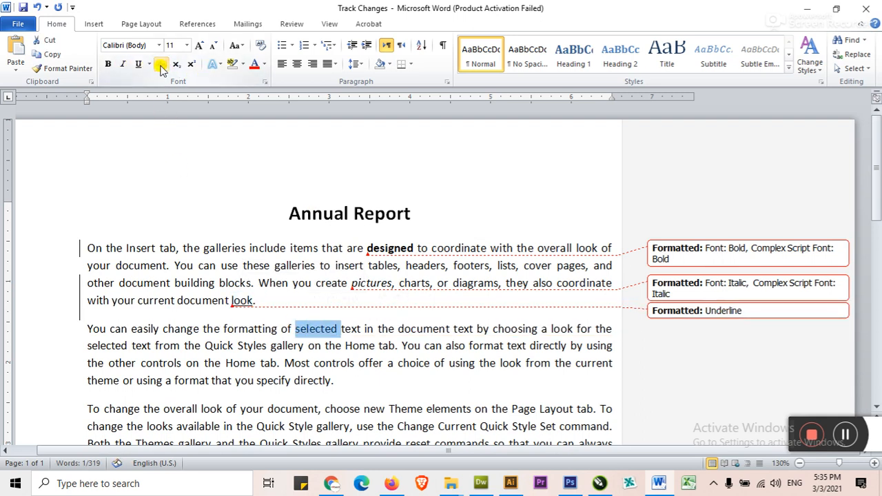
{"action": "left_click", "coordinate": [123, 64]}
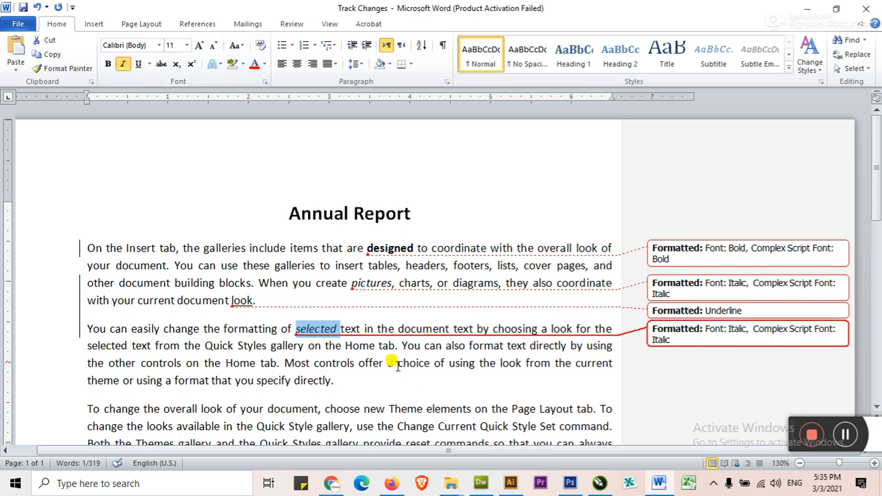
Replace "tab" with "Tab" after "the other controls on the Home" in the second paragraph.
{"action": "left_click", "coordinate": [261, 363]}
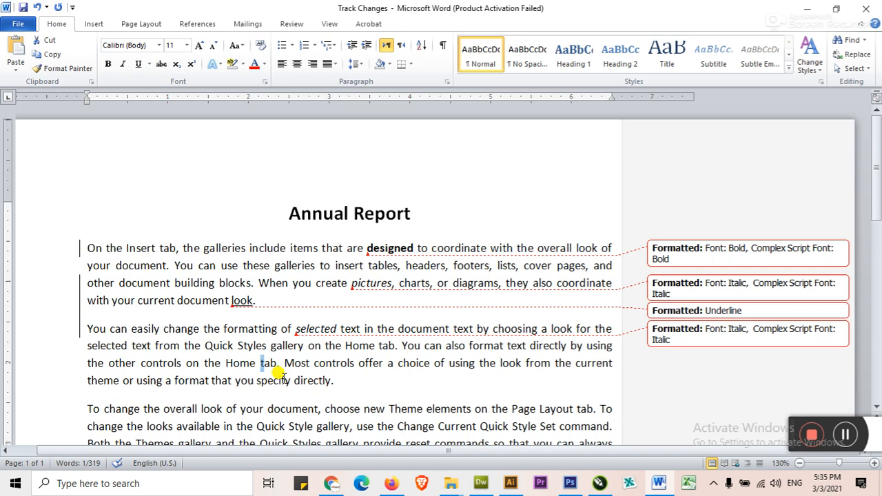
{"action": "key", "text": "shift+Right"}
{"action": "key", "text": "shift+Right"}
{"action": "type", "text": "Tab"}
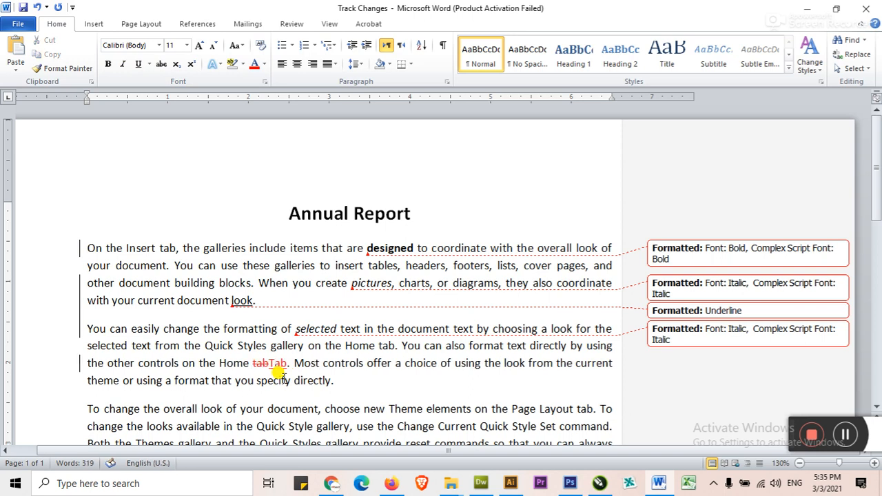
Replace the period after "directly" at the end of the second paragraph with a comma.
{"action": "scroll", "coordinate": [279, 375], "scroll_direction": "down", "scroll_amount": 2}
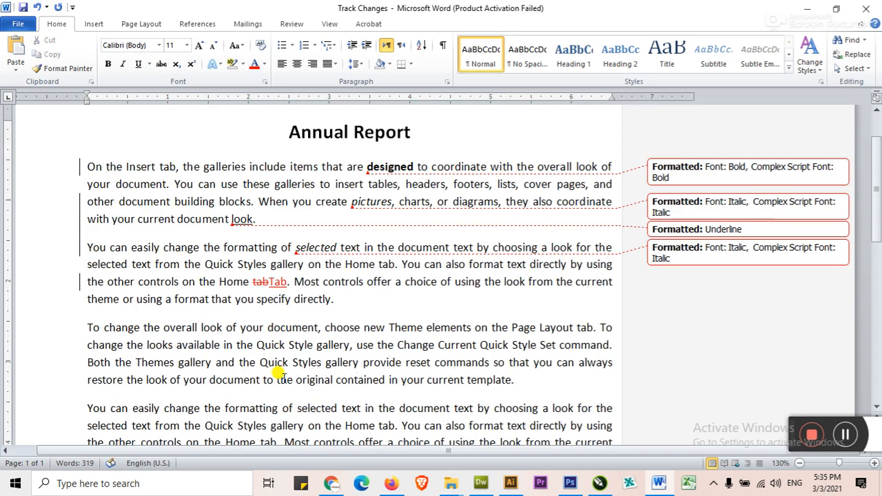
{"action": "left_click", "coordinate": [337, 300]}
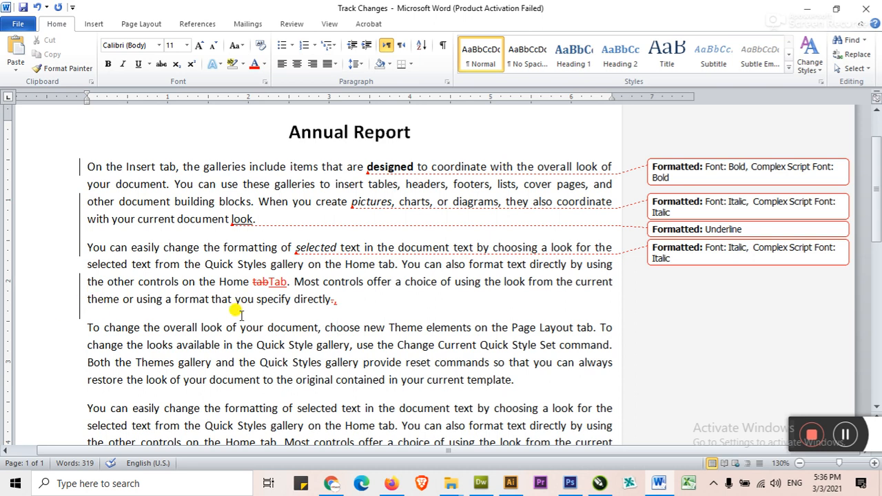
Bold the word "template" at the end of the third paragraph and italicize "document" in the fourth paragraph's first line.
{"action": "scroll", "coordinate": [185, 315], "scroll_direction": "down", "scroll_amount": 2}
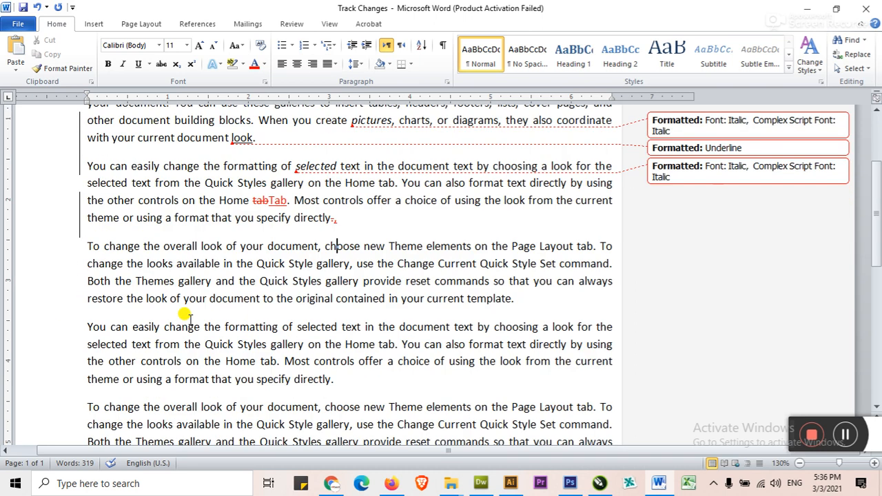
{"action": "double_click", "coordinate": [477, 298]}
{"action": "left_click", "coordinate": [109, 64]}
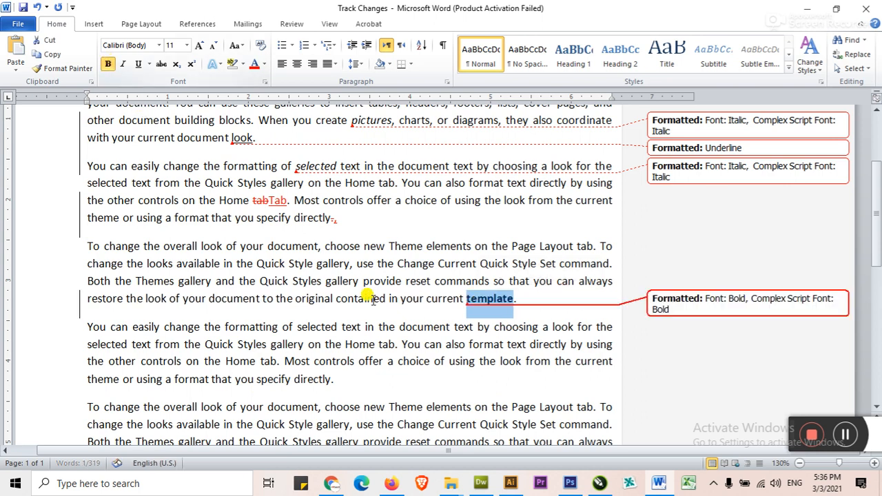
{"action": "double_click", "coordinate": [407, 326]}
{"action": "left_click", "coordinate": [122, 63]}
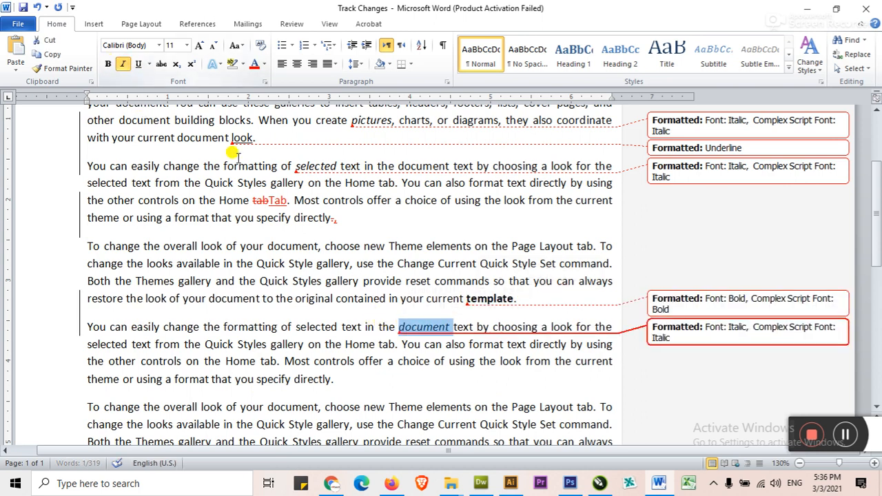
In the fourth paragraph, increase the font size of "selected" to 12 pt and change "controls" after "Most" to uppercase.
{"action": "double_click", "coordinate": [317, 327]}
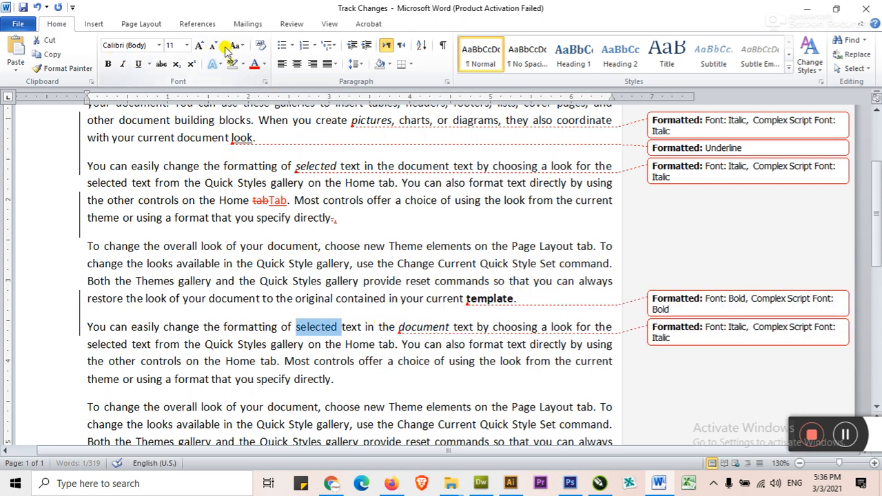
{"action": "left_click", "coordinate": [198, 44]}
{"action": "double_click", "coordinate": [325, 363]}
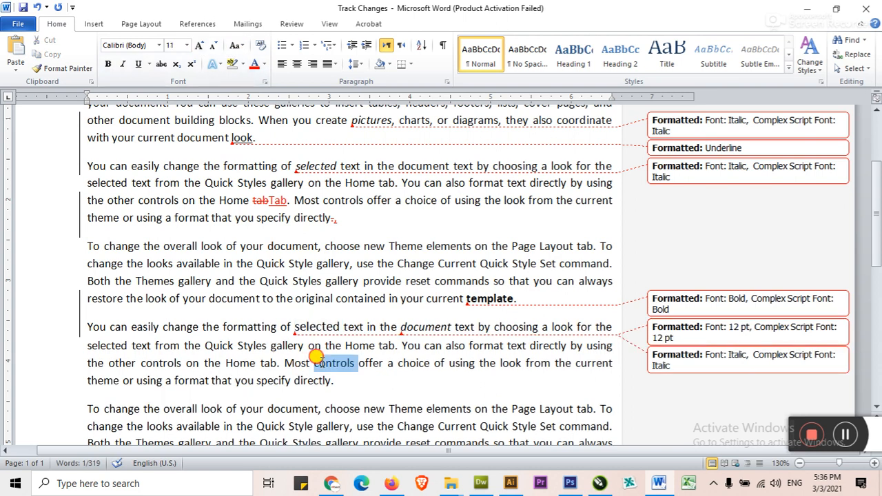
{"action": "left_click", "coordinate": [235, 45]}
{"action": "left_click", "coordinate": [267, 92]}
{"action": "left_click", "coordinate": [239, 281]}
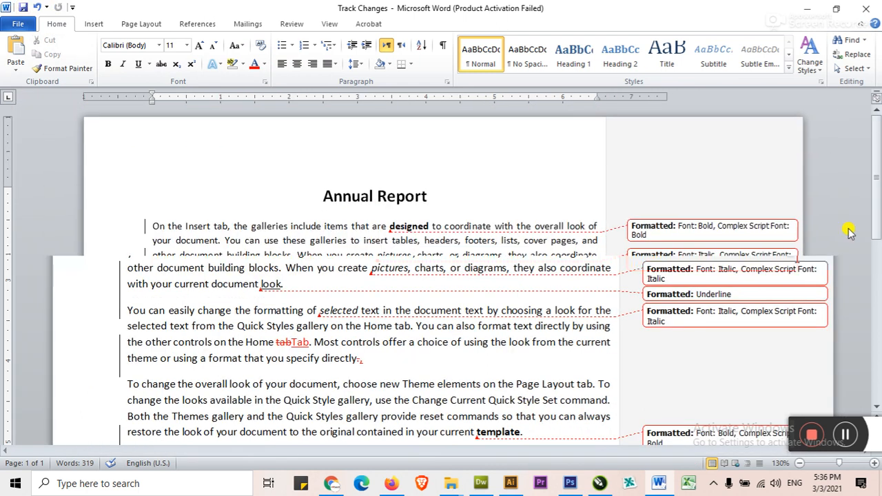
Examine the balloons describing the tracked formatting changes beside the paragraphs.
{"action": "mouse_move", "coordinate": [878, 217]}
{"action": "left_mouse_down"}
{"action": "mouse_move", "coordinate": [878, 227]}
{"action": "mouse_move", "coordinate": [878, 212]}
{"action": "left_mouse_up"}
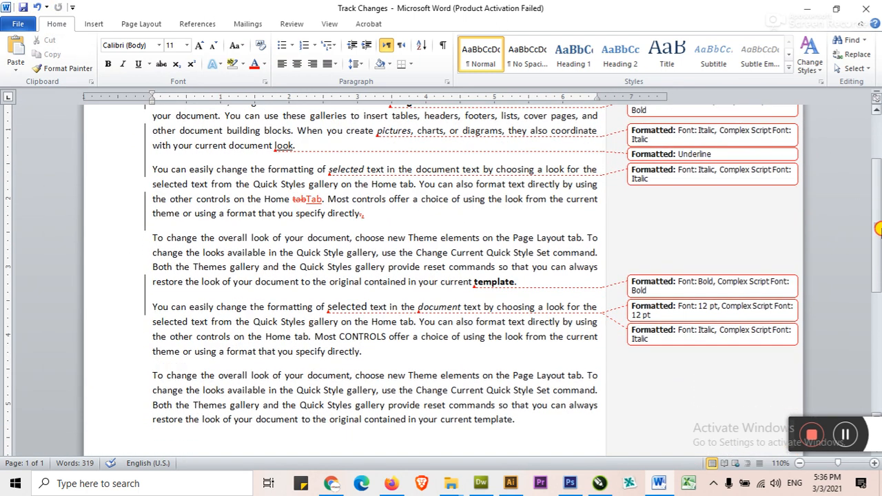
{"action": "left_click", "coordinate": [649, 163]}
{"action": "left_click", "coordinate": [651, 222]}
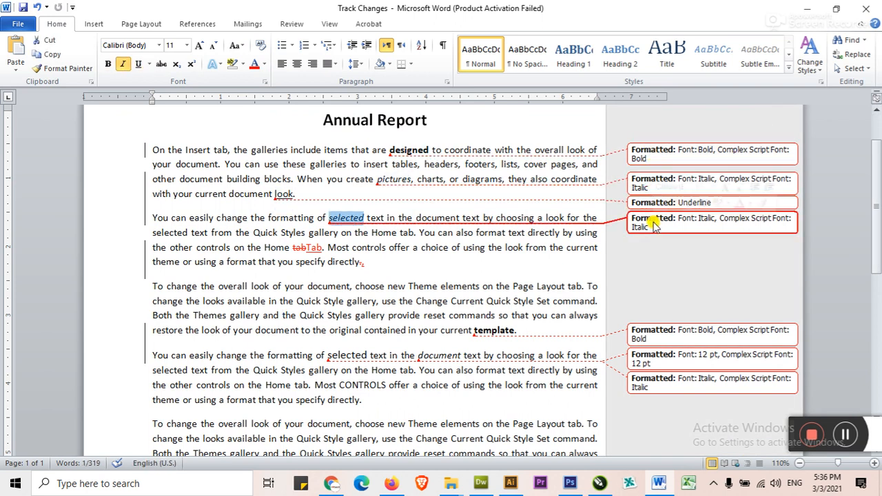
{"action": "left_click", "coordinate": [655, 339]}
{"action": "left_click", "coordinate": [651, 359]}
Make the italic word "document" in the fourth paragraph's first line bold as well.
{"action": "left_click", "coordinate": [651, 383]}
{"action": "left_click", "coordinate": [656, 356]}
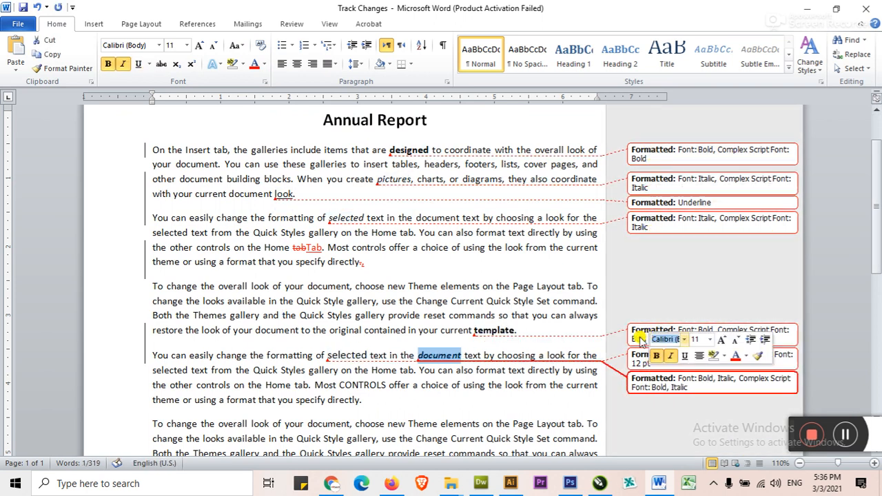
{"action": "left_click", "coordinate": [640, 338]}
{"action": "left_click", "coordinate": [643, 340]}
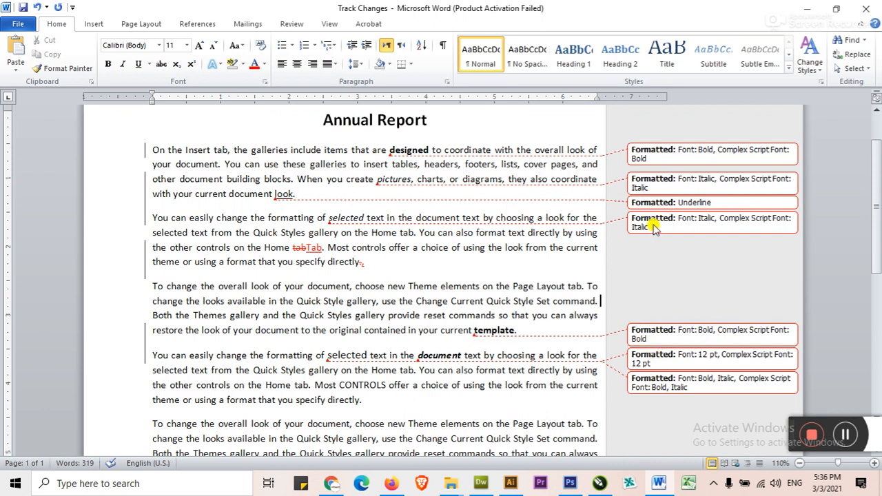
{"action": "mouse_move", "coordinate": [655, 229]}
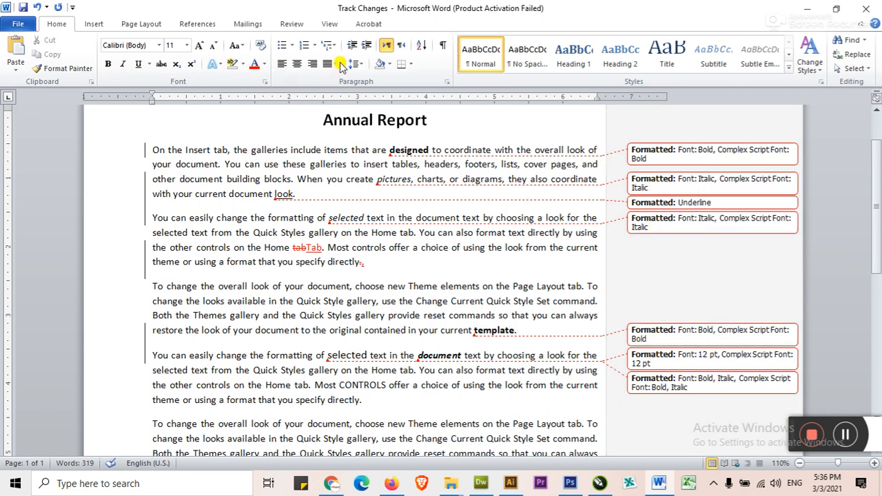
{"action": "left_click", "coordinate": [292, 25]}
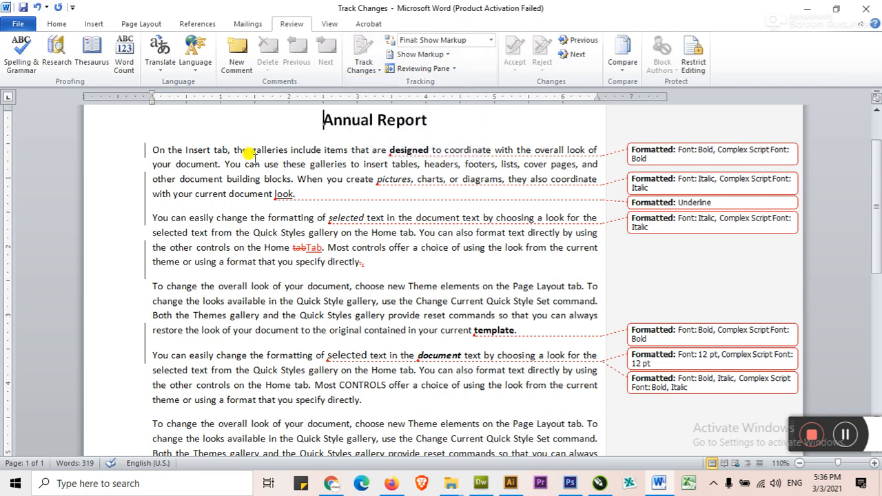
{"action": "scroll", "coordinate": [254, 155], "scroll_direction": "up", "scroll_amount": 1}
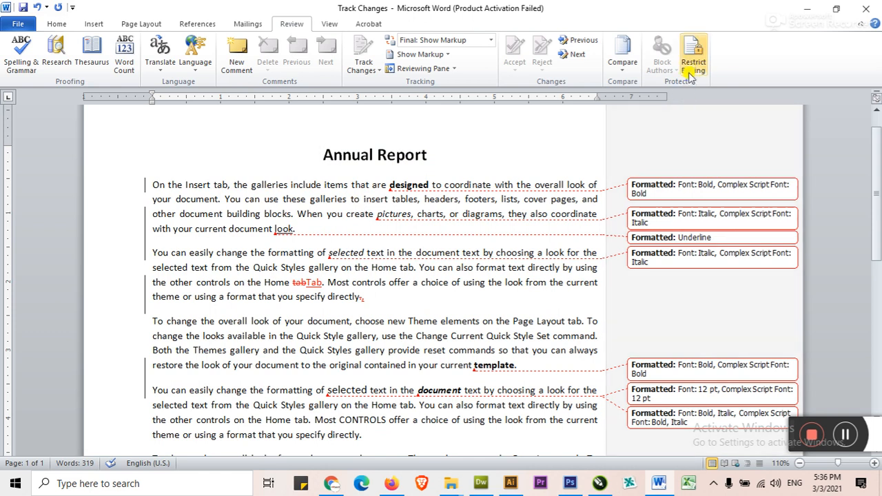
{"action": "left_click", "coordinate": [694, 62]}
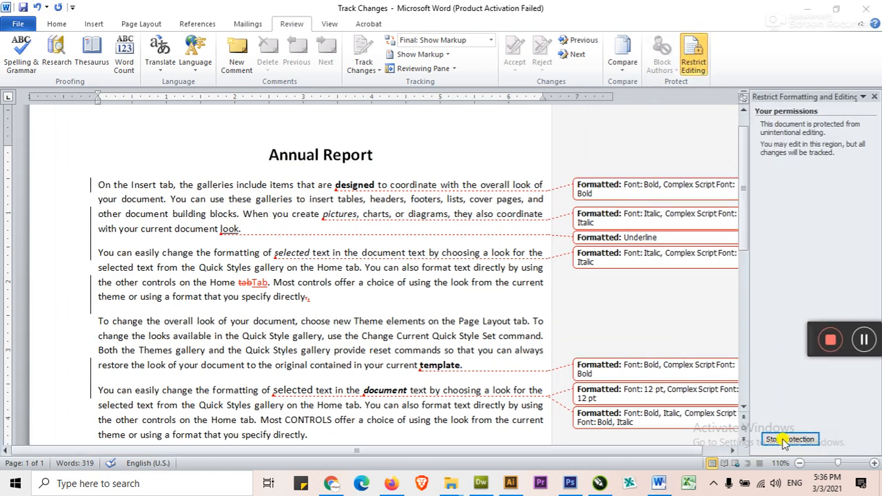
{"action": "left_click", "coordinate": [790, 440]}
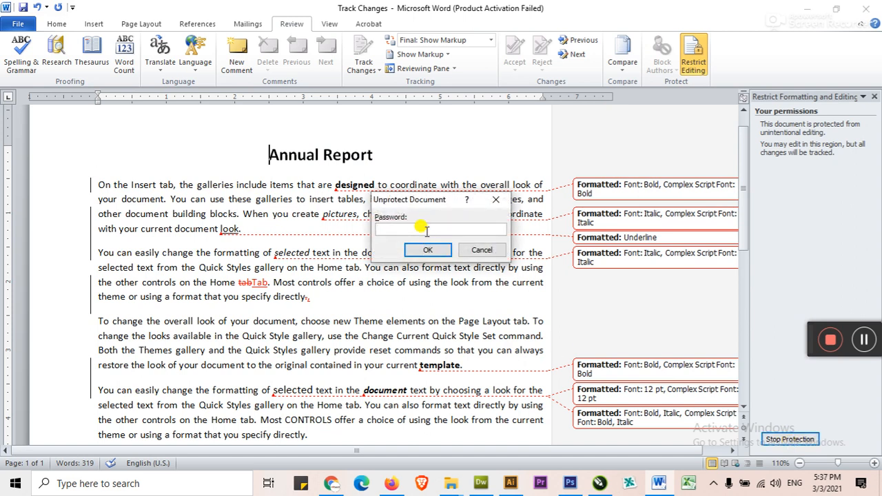
{"action": "left_click", "coordinate": [495, 199]}
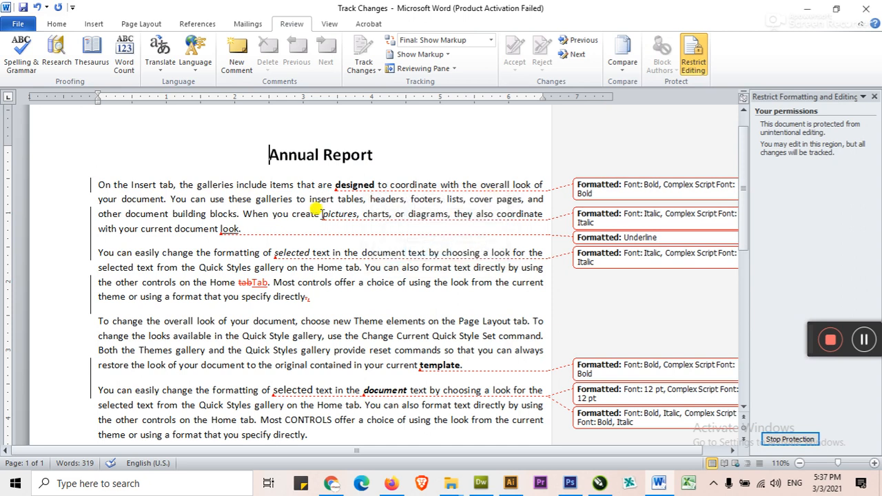
Save the changes to the Track Changes document and close it.
{"action": "left_click", "coordinate": [18, 23]}
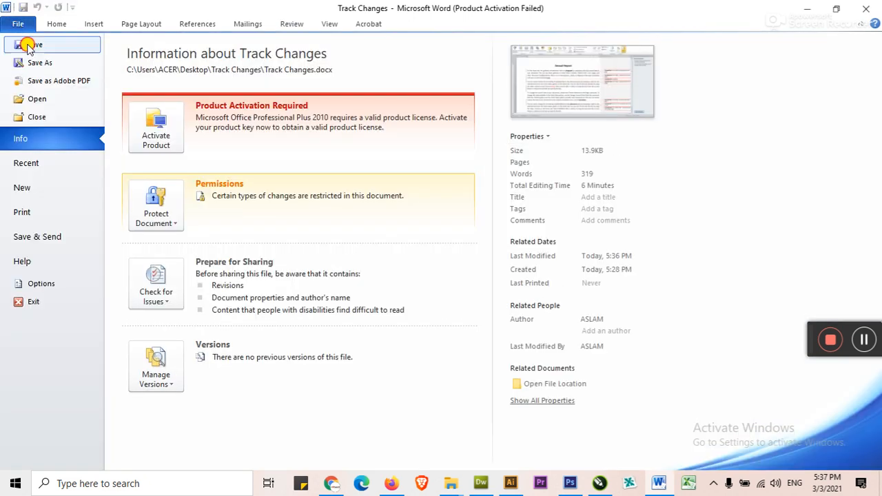
{"action": "left_click", "coordinate": [28, 43]}
{"action": "left_click", "coordinate": [20, 25]}
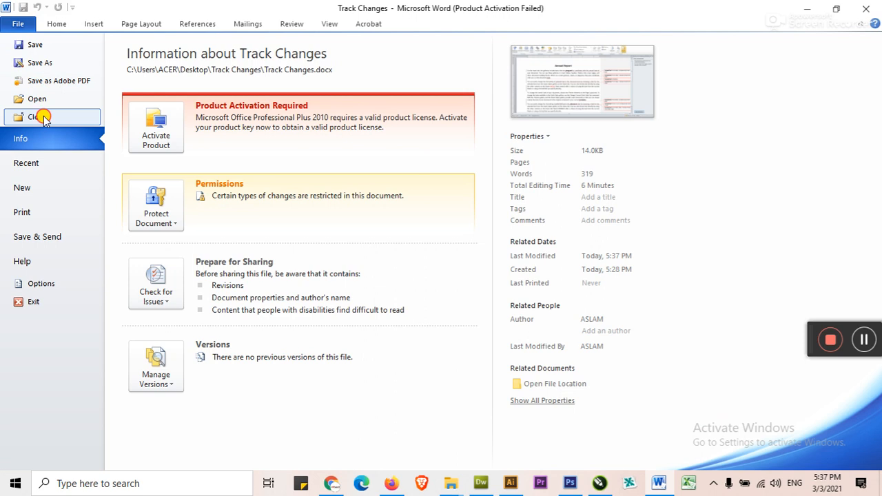
{"action": "left_click", "coordinate": [34, 116]}
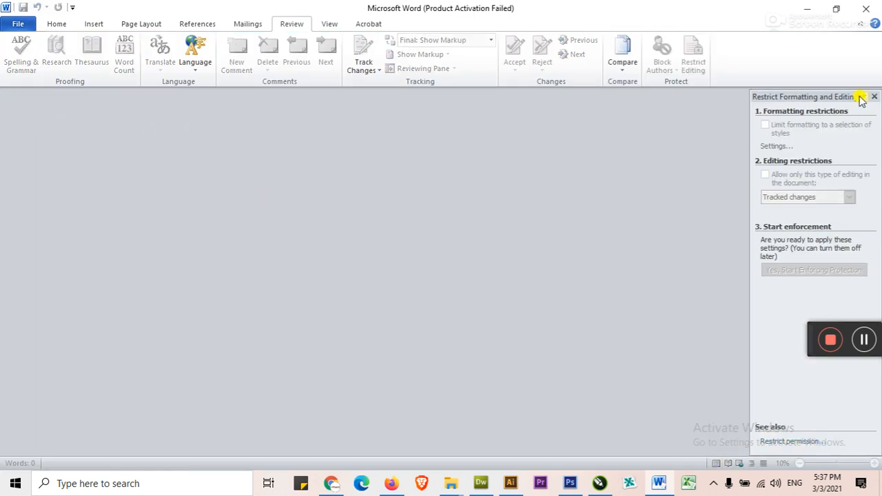
Reopen the recent document Track Changes, close the Restrict Formatting and Editing pane and look over the tracked changes.
{"action": "left_click", "coordinate": [18, 23]}
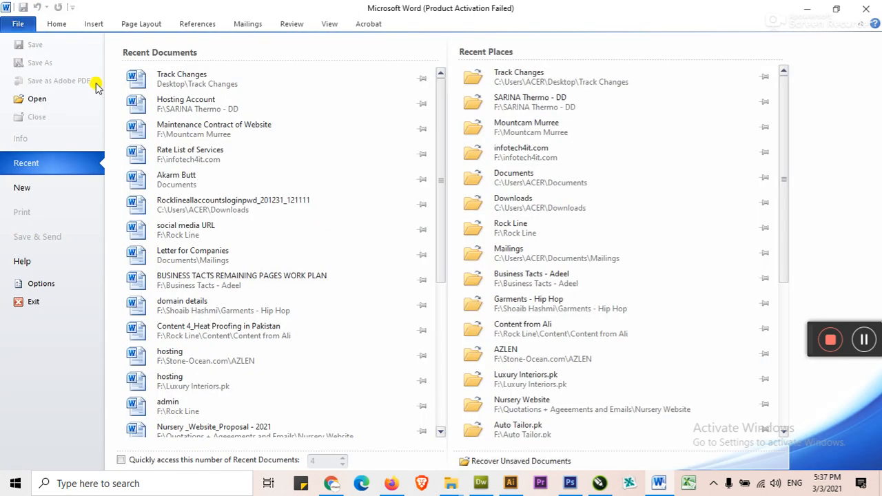
{"action": "left_click", "coordinate": [162, 79]}
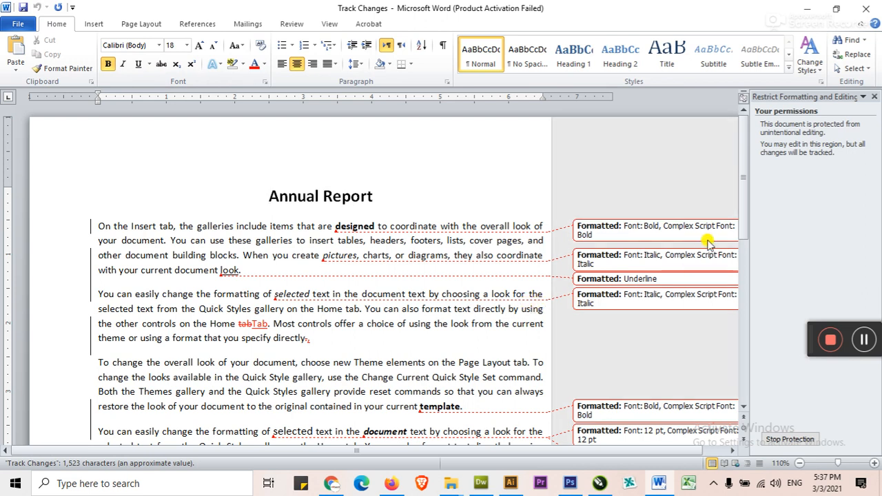
{"action": "left_click", "coordinate": [874, 97]}
{"action": "scroll", "coordinate": [489, 310], "scroll_direction": "down", "scroll_amount": 5}
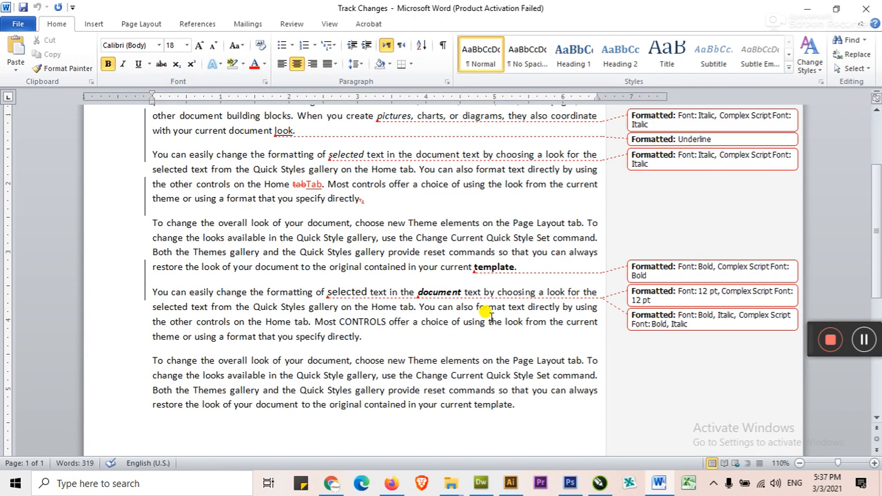
{"action": "scroll", "coordinate": [491, 316], "scroll_direction": "up", "scroll_amount": 4}
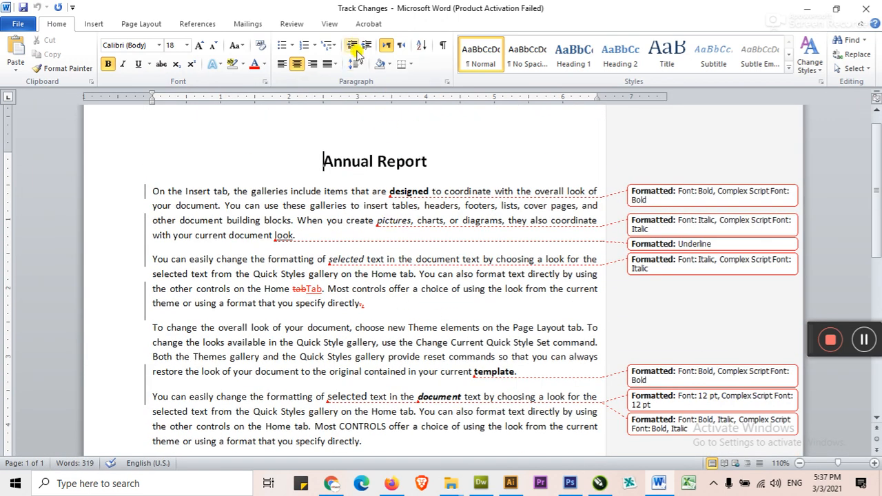
Stop the document's editing protection by entering its password, and close the restriction settings.
{"action": "left_click", "coordinate": [290, 27]}
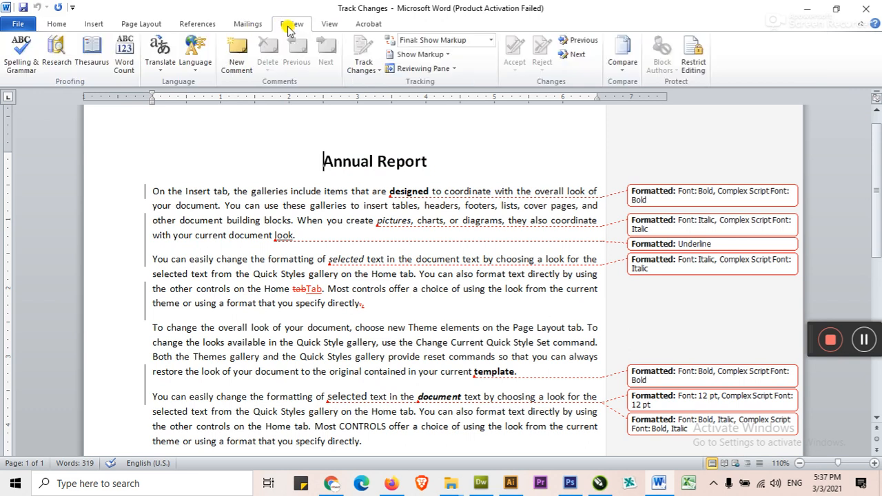
{"action": "left_click", "coordinate": [694, 62]}
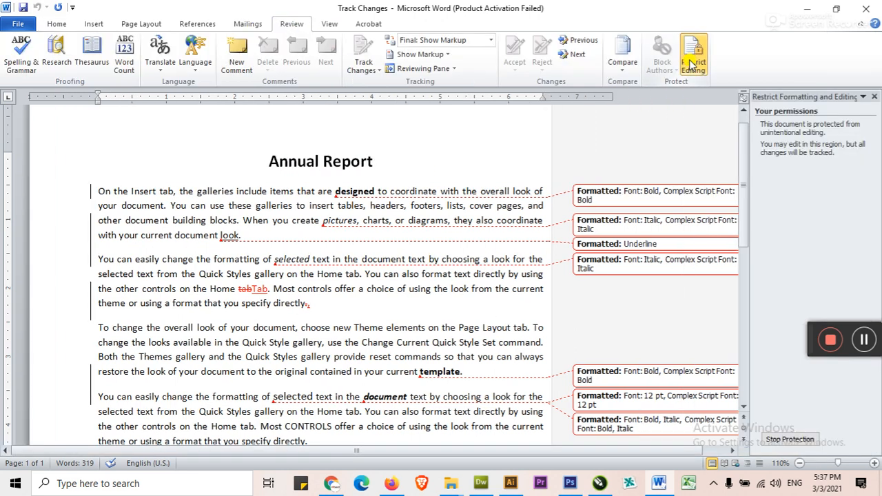
{"action": "left_click", "coordinate": [793, 439]}
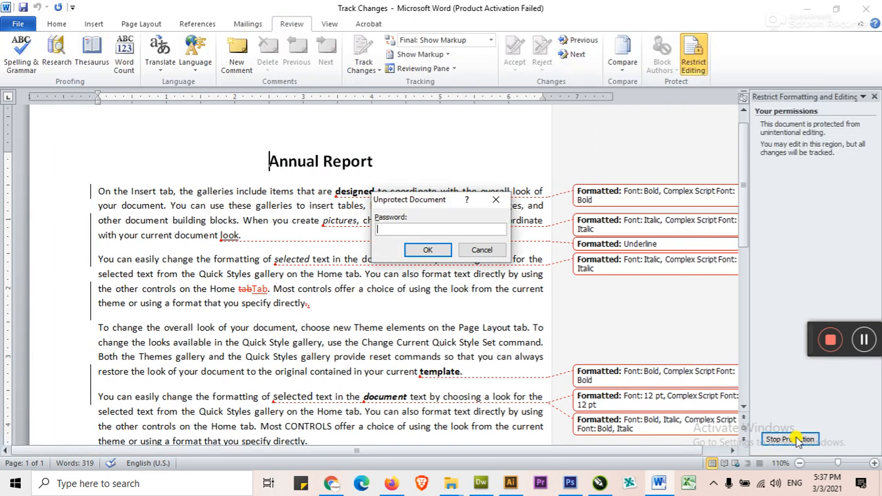
{"action": "left_click_drag", "start_coordinate": [418, 197], "coordinate": [471, 105]}
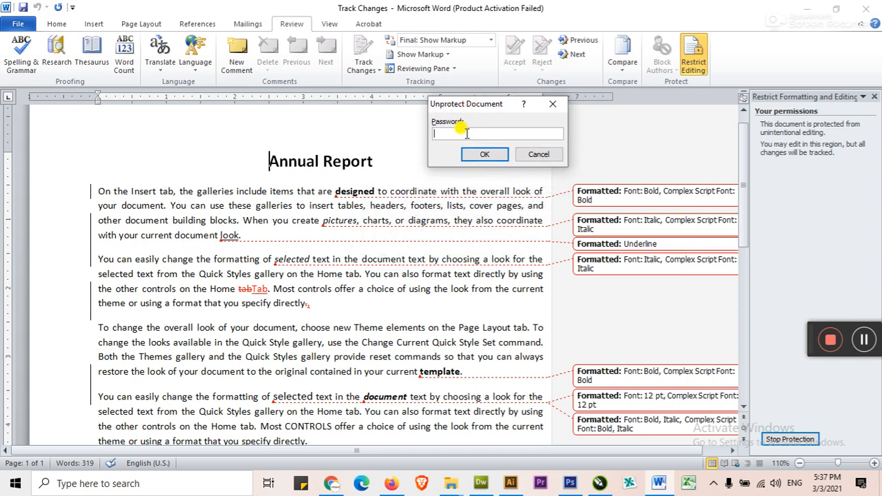
{"action": "left_click", "coordinate": [475, 154]}
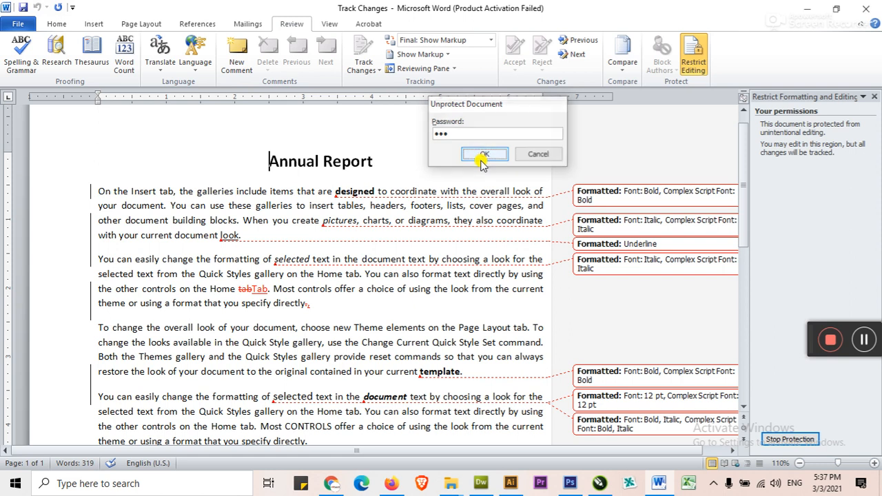
{"action": "left_click", "coordinate": [874, 97]}
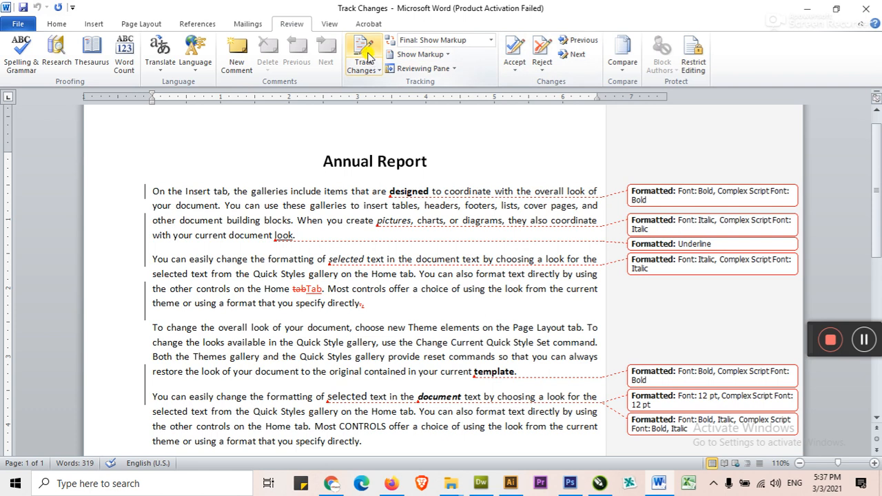
Go to the first tracked change from the start of the document and accept the bold formatting on "designed".
{"action": "scroll", "coordinate": [328, 210], "scroll_direction": "up", "scroll_amount": 1}
{"action": "left_click", "coordinate": [307, 197]}
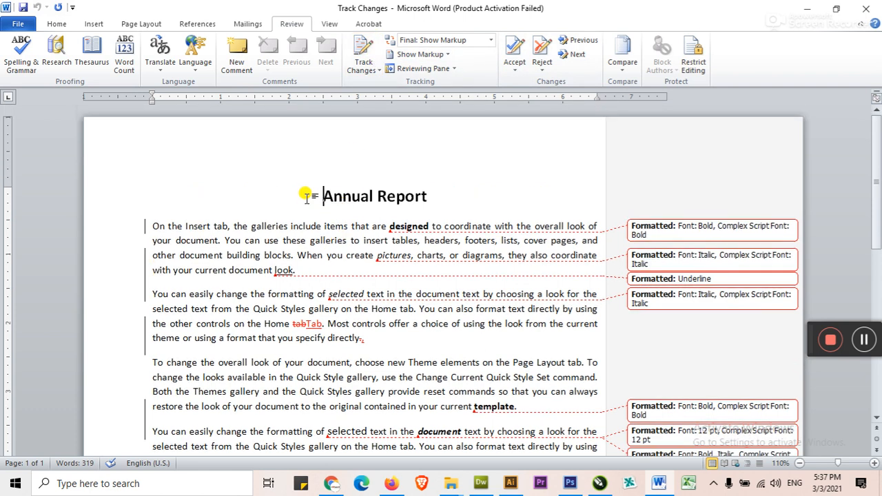
{"action": "left_click", "coordinate": [578, 55]}
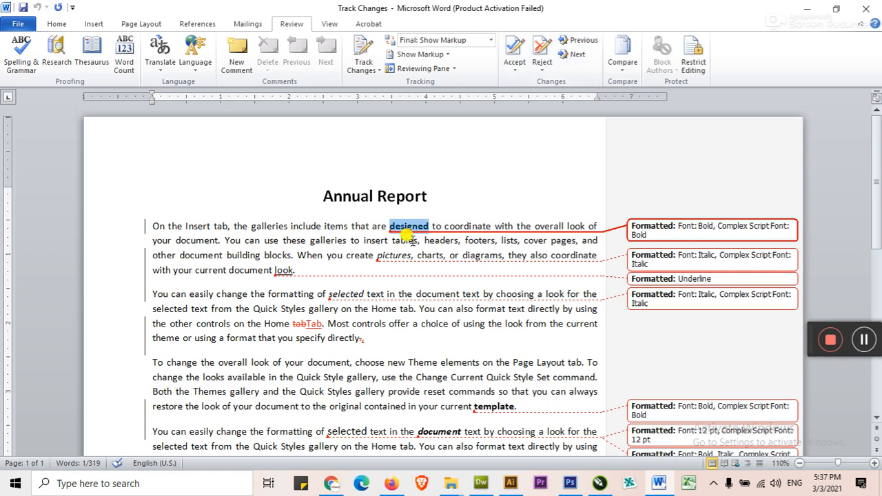
{"action": "left_click", "coordinate": [517, 50]}
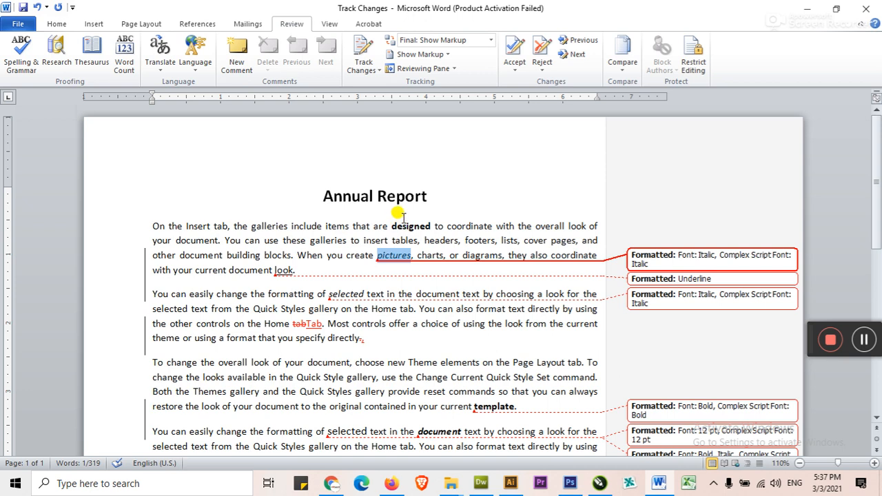
Reject the tracked italic formatting on "pictures" and the underline on "look" in the first paragraph.
{"action": "left_click", "coordinate": [541, 48]}
{"action": "left_click", "coordinate": [541, 48]}
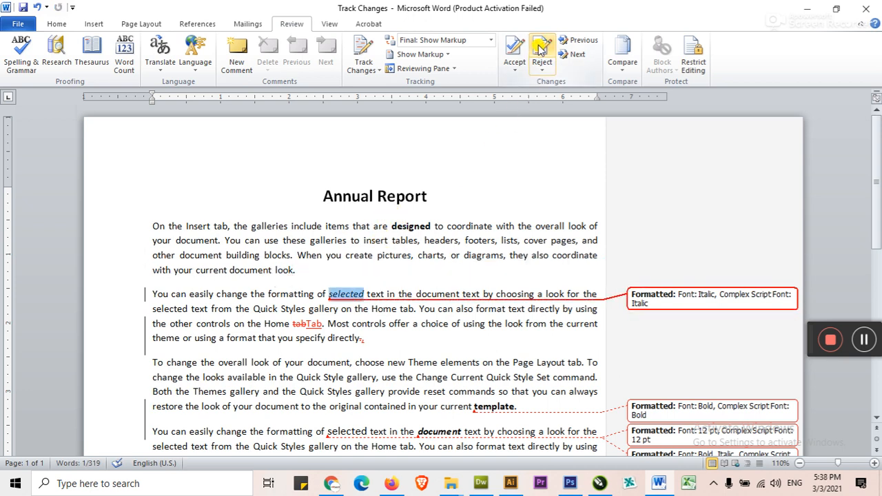
Reject the second paragraph's tracked changes: the italic on "selected", the "tab" to "Tab" replacement and the closing punctuation edit.
{"action": "left_click", "coordinate": [541, 48]}
{"action": "left_click", "coordinate": [542, 52]}
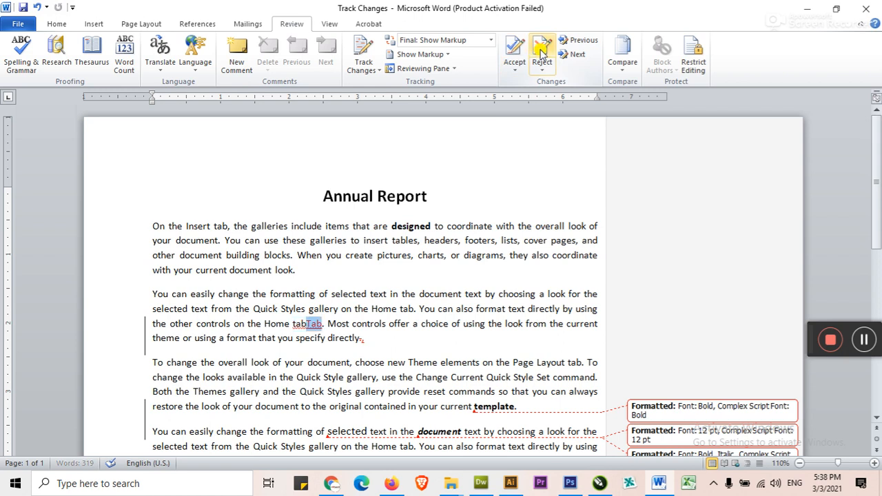
{"action": "left_click", "coordinate": [541, 51]}
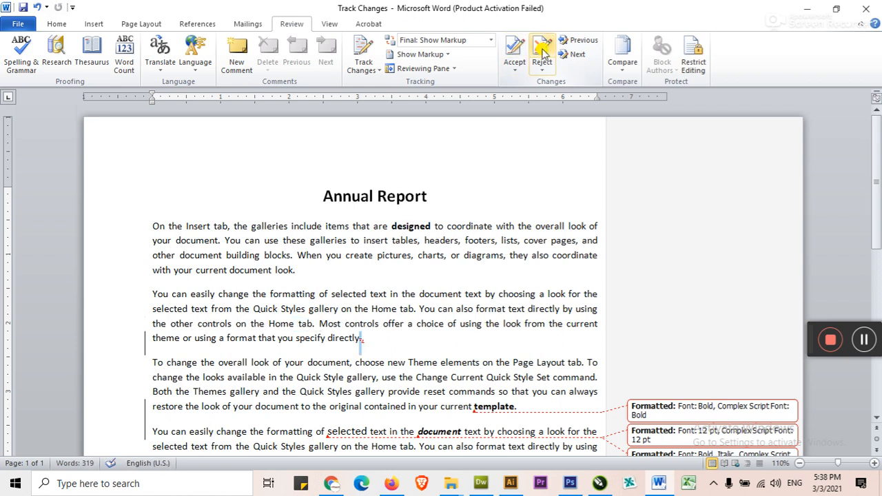
{"action": "left_click", "coordinate": [542, 51]}
Accept the remaining formatting changes: bold on "template", 12 pt on "selected" and bold italic on "document", and dismiss the notice.
{"action": "left_click", "coordinate": [515, 52]}
{"action": "left_click", "coordinate": [515, 53]}
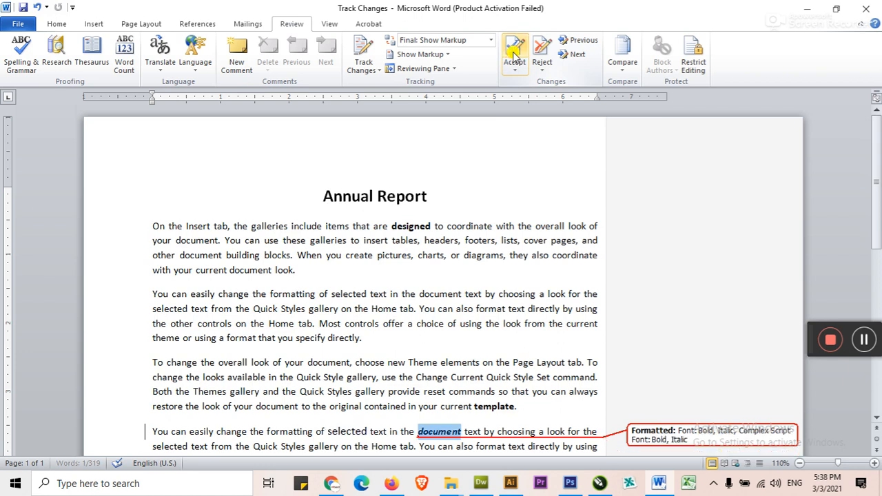
{"action": "left_click", "coordinate": [515, 54]}
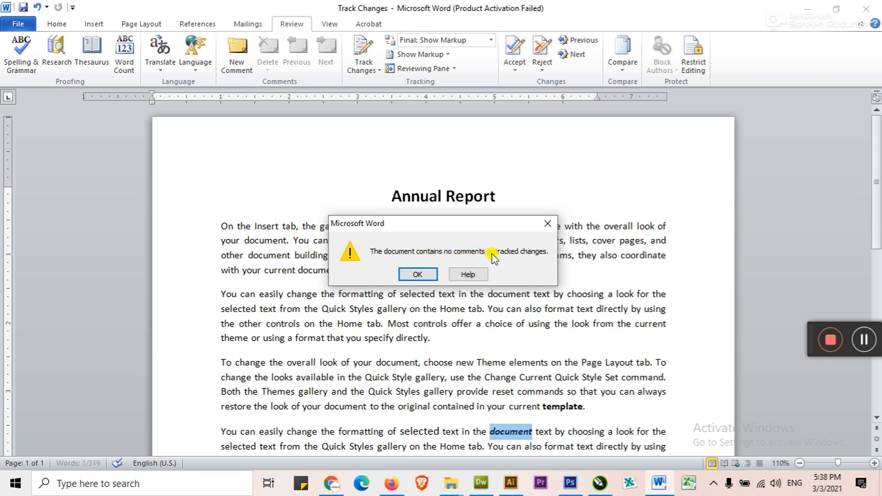
{"action": "left_click", "coordinate": [418, 274]}
{"action": "left_click", "coordinate": [418, 276]}
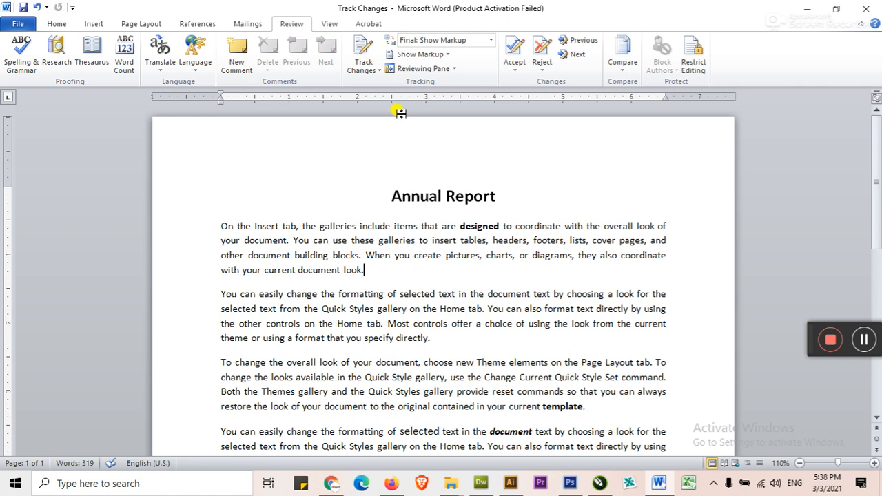
Switch the review display to Final and look over the document.
{"action": "left_click", "coordinate": [491, 41]}
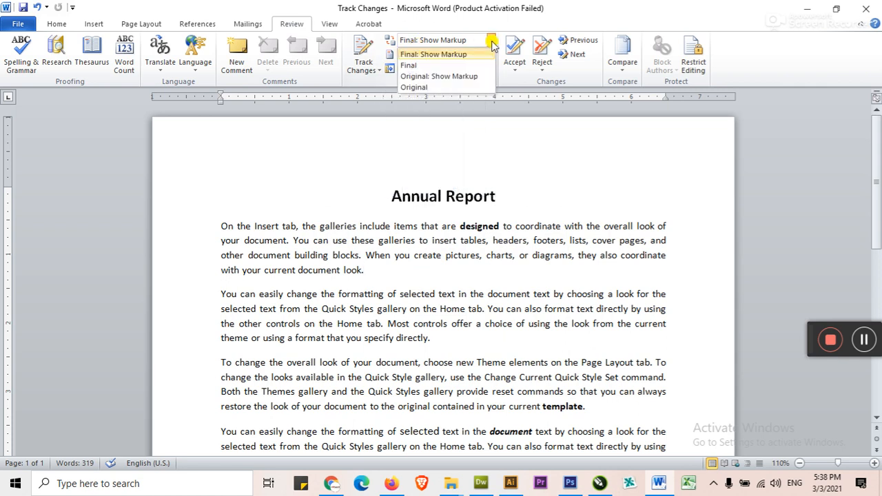
{"action": "left_click", "coordinate": [436, 66]}
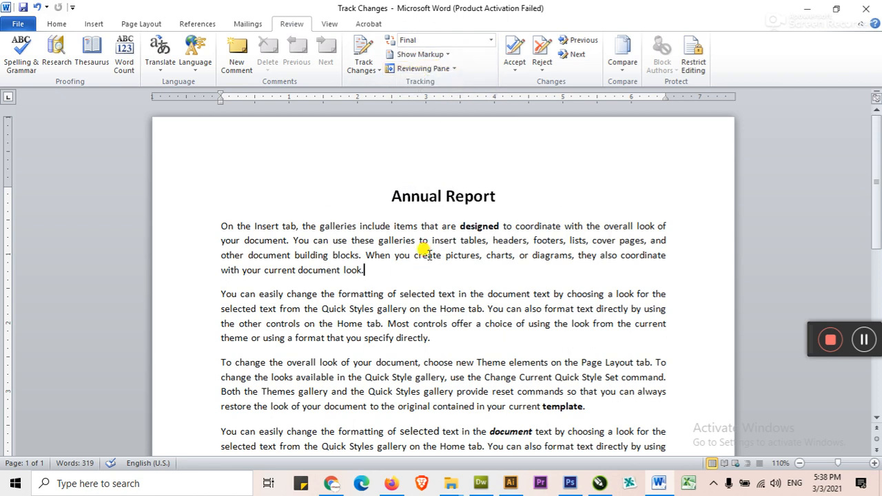
{"action": "scroll", "coordinate": [421, 259], "scroll_direction": "down", "scroll_amount": 2}
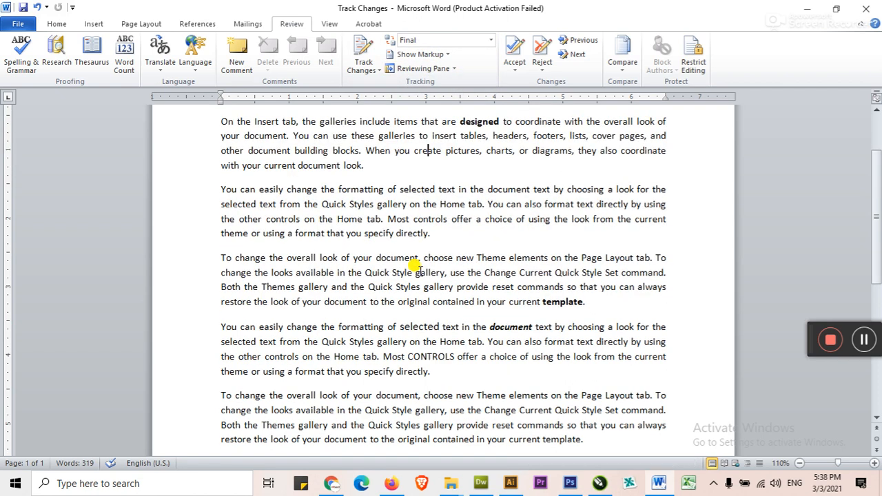
{"action": "scroll", "coordinate": [417, 266], "scroll_direction": "up", "scroll_amount": 3}
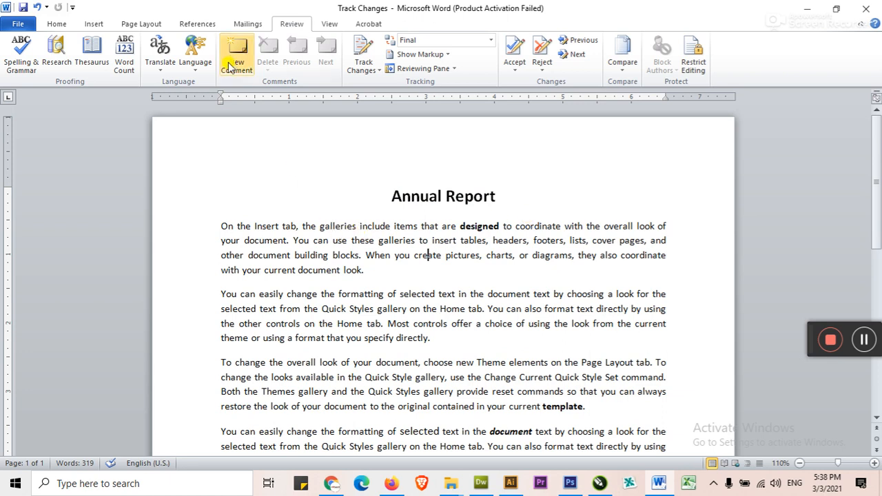
Add the comment "adfasdfs" to "galleries" and the comment "asdfasd" to "create" in the first paragraph.
{"action": "double_click", "coordinate": [333, 228]}
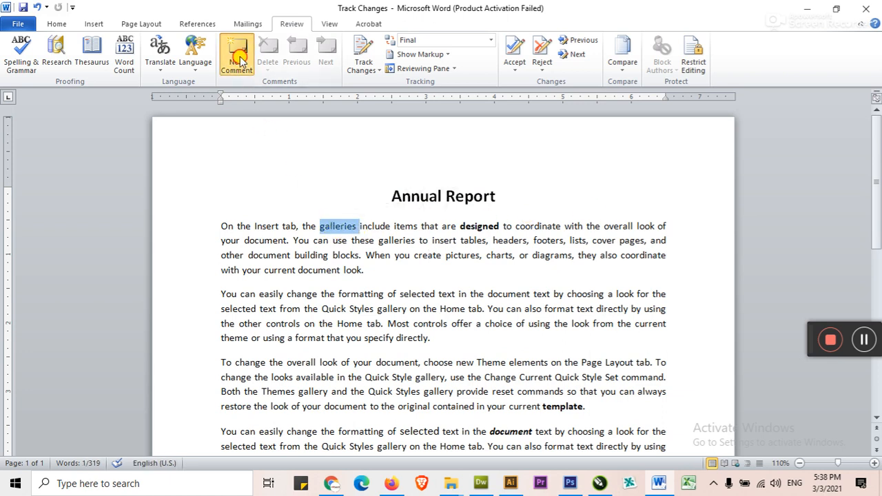
{"action": "left_click", "coordinate": [236, 55]}
{"action": "type", "text": "adfasdfs"}
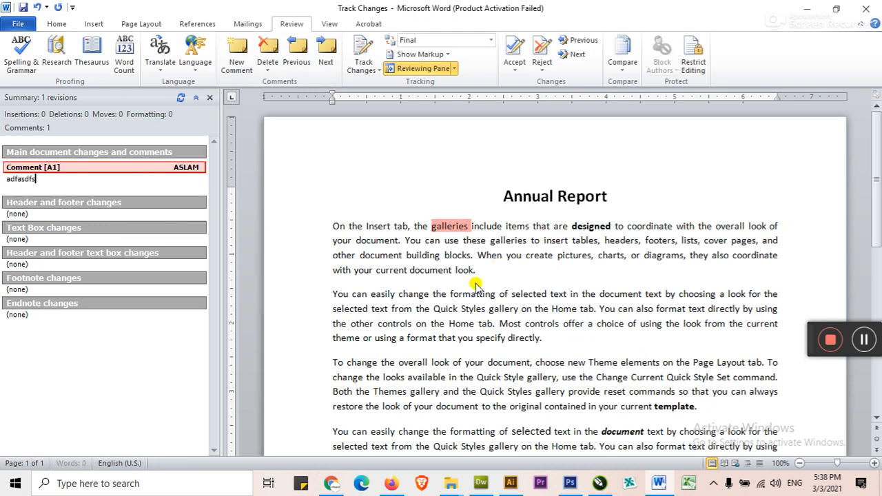
{"action": "double_click", "coordinate": [545, 256]}
{"action": "left_click", "coordinate": [236, 55]}
{"action": "type", "text": "asdfasd"}
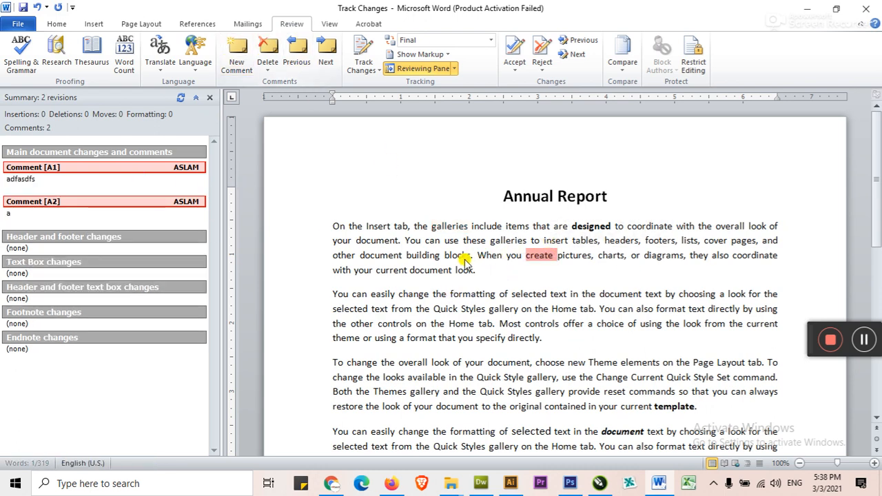
Add the comment "dfasd" to "formatting" and the comment "asdfasd" to "Quick" in the second paragraph.
{"action": "double_click", "coordinate": [473, 294]}
{"action": "left_click", "coordinate": [236, 55]}
{"action": "type", "text": "dfasd"}
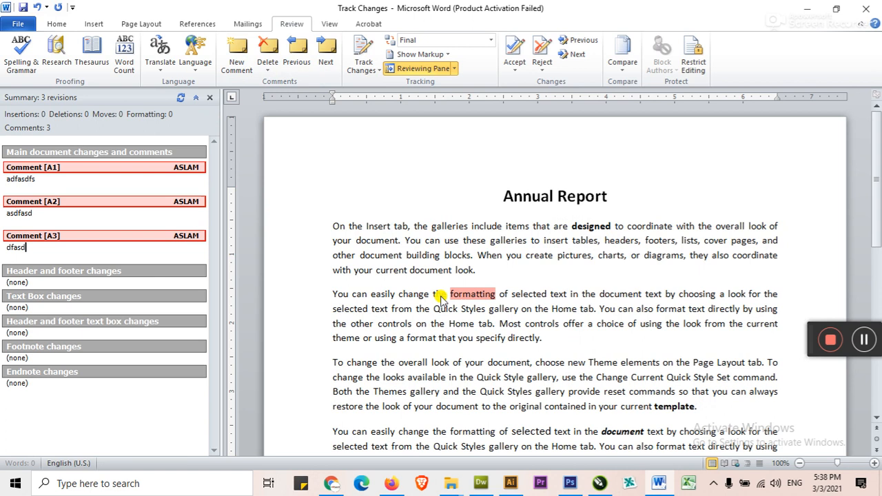
{"action": "double_click", "coordinate": [444, 307]}
{"action": "left_click", "coordinate": [237, 55]}
{"action": "type", "text": "asdfasd"}
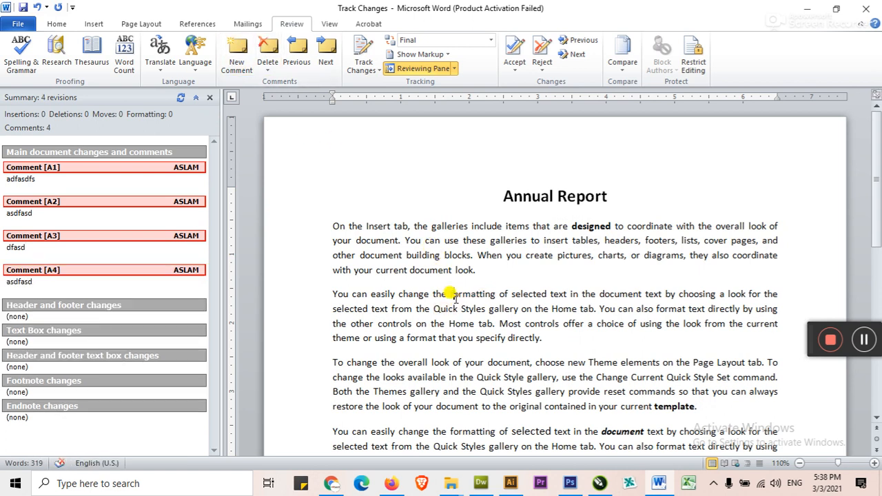
Go to the previous comment with the markup shown again, and close the Reviewing Pane.
{"action": "left_click", "coordinate": [296, 60]}
{"action": "left_click", "coordinate": [418, 273]}
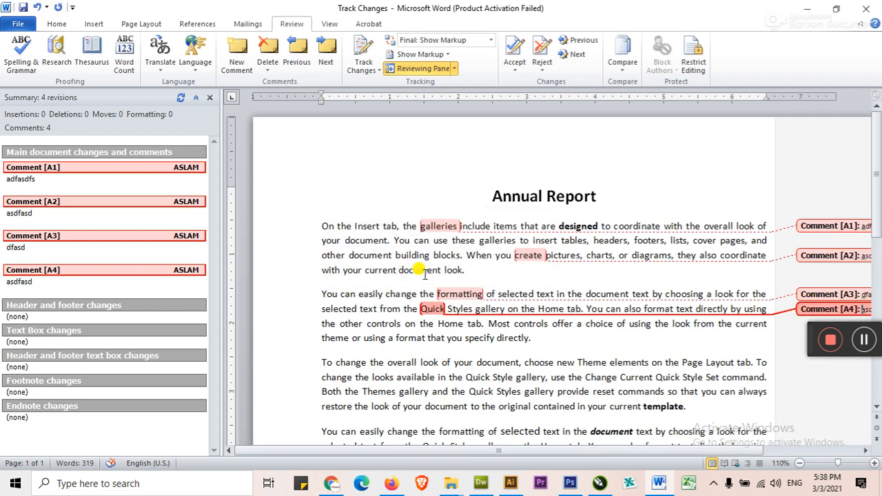
{"action": "left_click", "coordinate": [210, 97]}
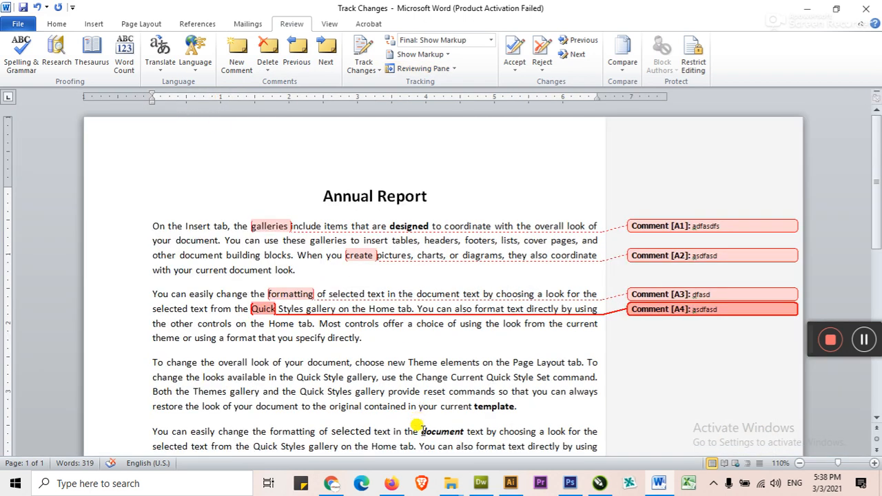
Step forward through the comments from the first paragraph to the last one, and back to the one on "galleries".
{"action": "left_click", "coordinate": [293, 221]}
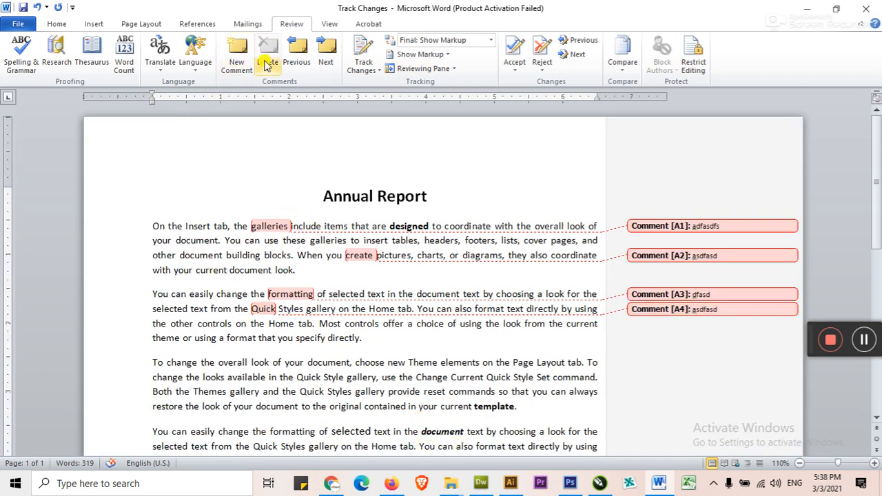
{"action": "left_click", "coordinate": [324, 57]}
{"action": "left_click", "coordinate": [324, 57]}
{"action": "left_click", "coordinate": [324, 56]}
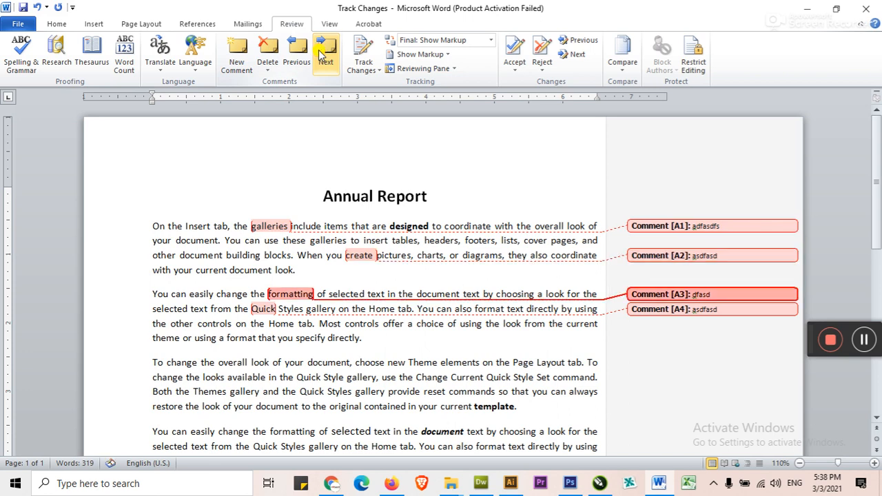
{"action": "left_click", "coordinate": [324, 57]}
{"action": "left_click", "coordinate": [297, 56]}
{"action": "left_click", "coordinate": [297, 56]}
{"action": "left_click", "coordinate": [297, 56]}
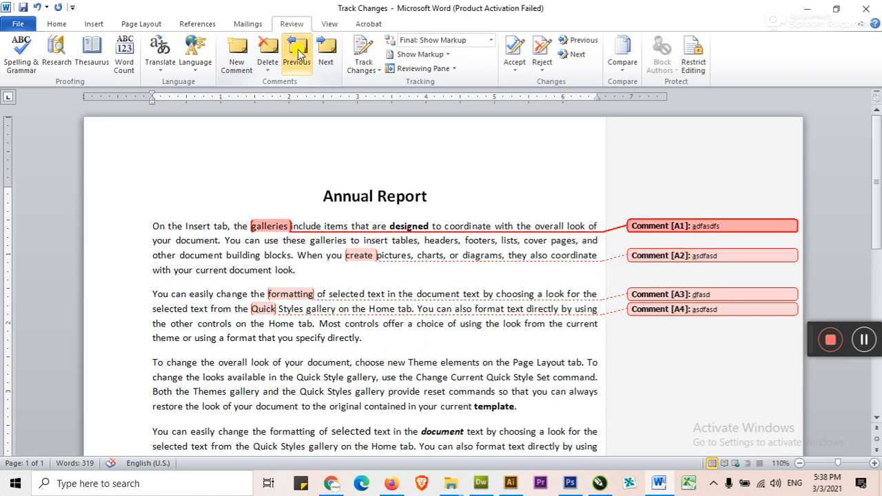
Delete the comments on "galleries", "create", "formatting" and "Quick" one after another.
{"action": "left_click", "coordinate": [268, 46]}
{"action": "left_click", "coordinate": [327, 57]}
{"action": "left_click", "coordinate": [267, 47]}
{"action": "left_click", "coordinate": [325, 56]}
{"action": "left_click", "coordinate": [268, 47]}
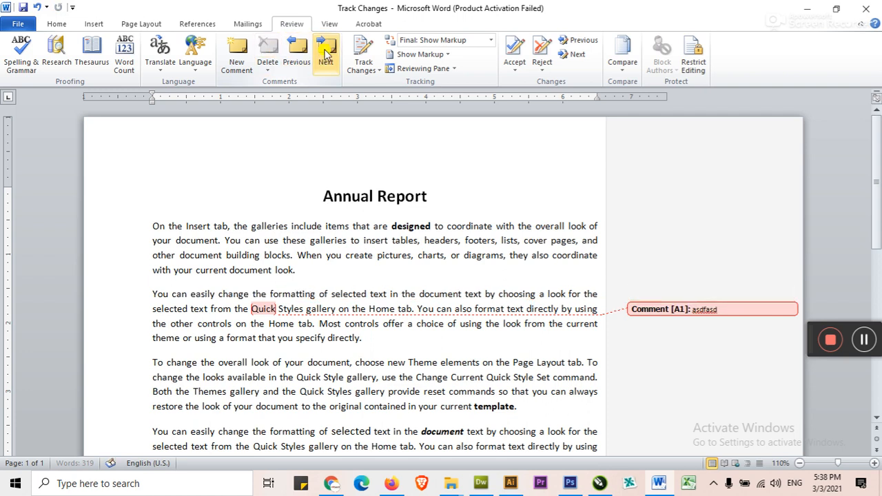
{"action": "left_click", "coordinate": [325, 56]}
{"action": "left_click", "coordinate": [269, 50]}
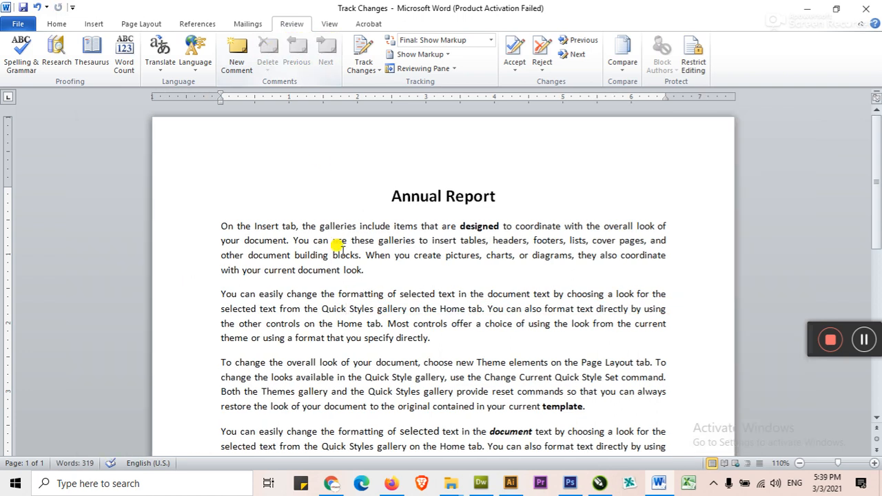
{"action": "key", "text": "ctrl+a"}
{"action": "left_click", "coordinate": [376, 275]}
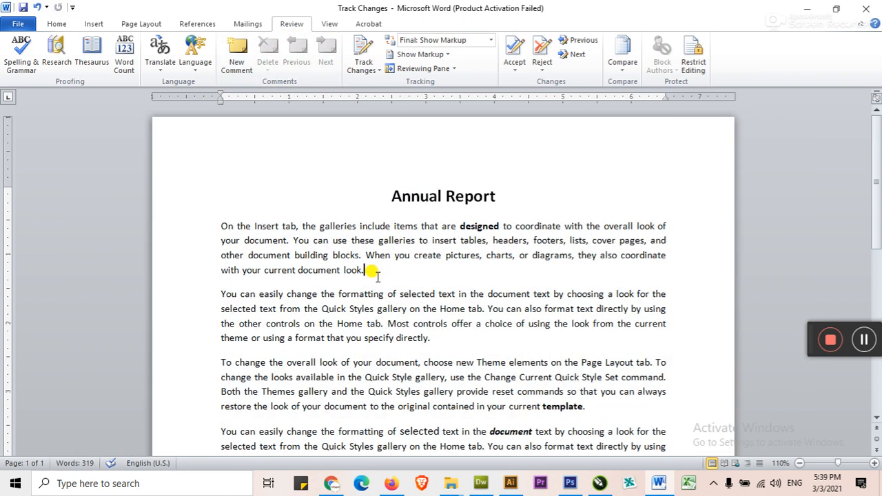
{"action": "scroll", "coordinate": [376, 274], "scroll_direction": "up", "scroll_amount": 2, "text": "ctrl"}
{"action": "scroll", "coordinate": [382, 293], "scroll_direction": "up", "scroll_amount": 1, "text": "ctrl"}
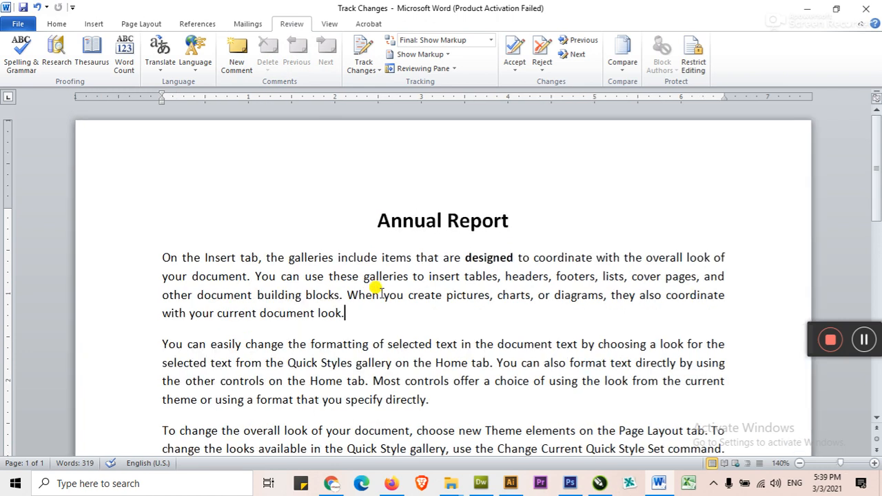